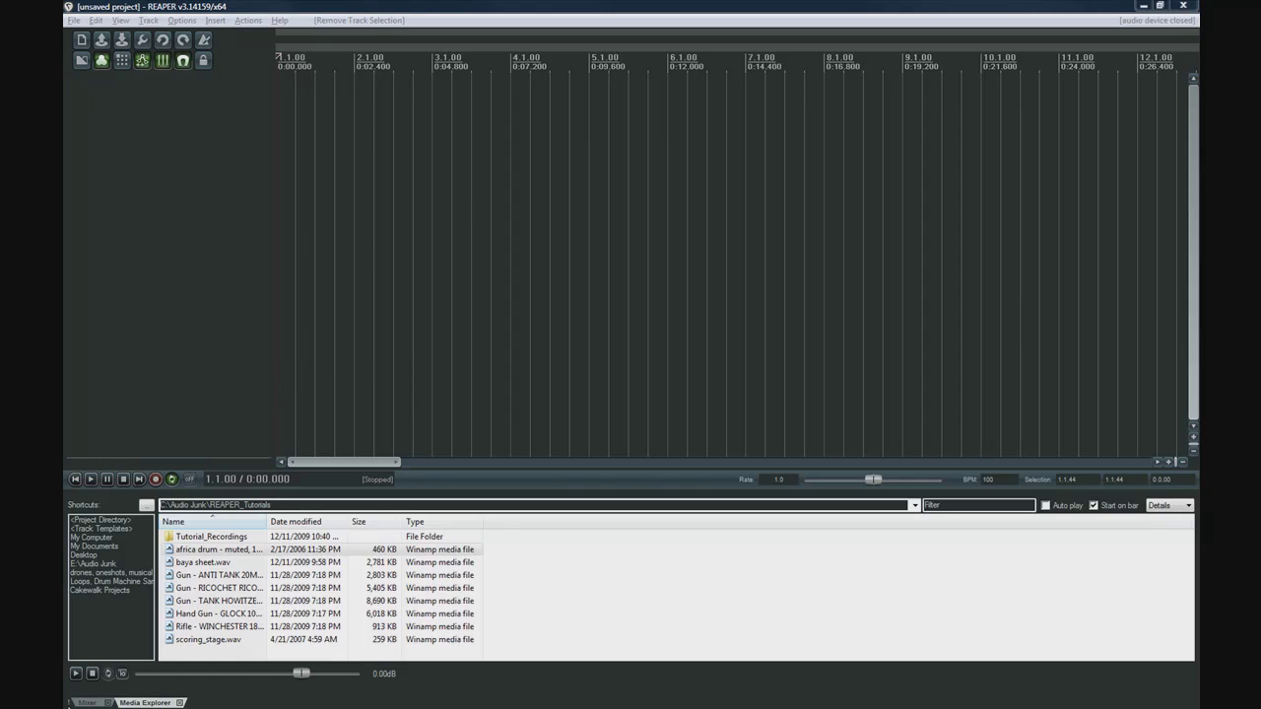
Show the mixer below and drag baya sheet.wav and africa drum in as two tracks.
click(89, 702)
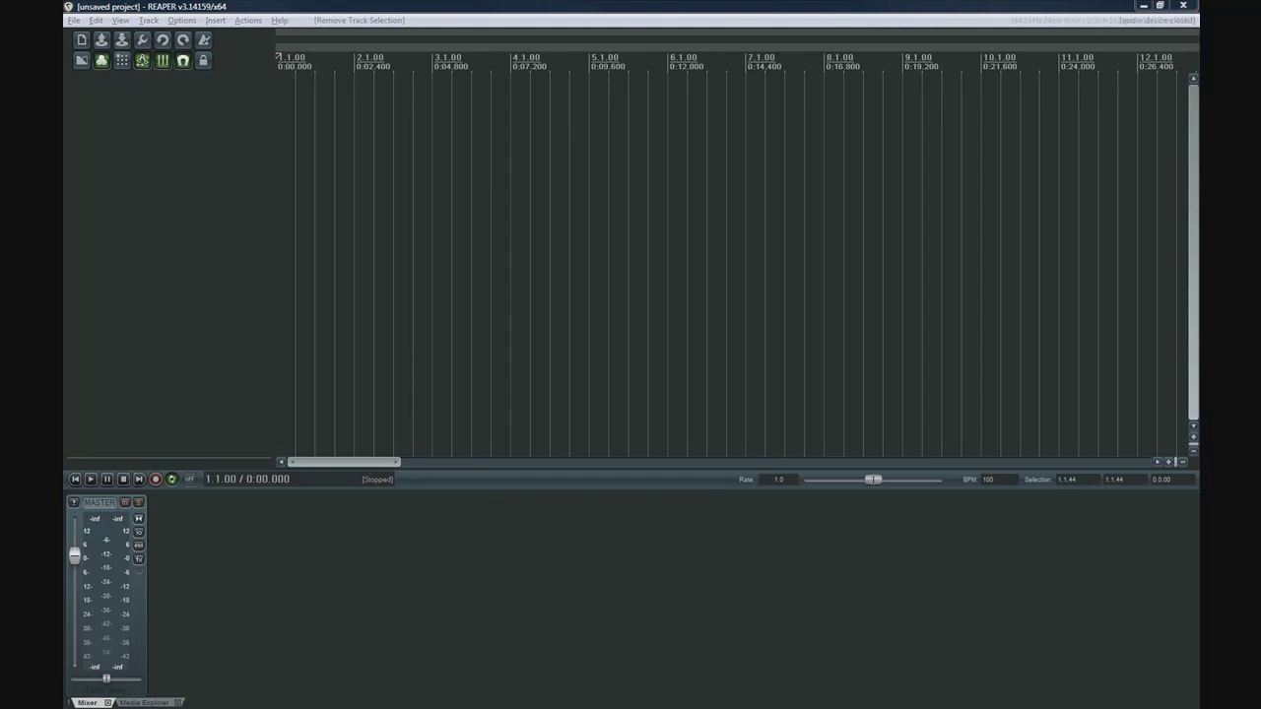
drag(1162, 71, 613, 326)
click(754, 427)
drag(755, 427, 254, 209)
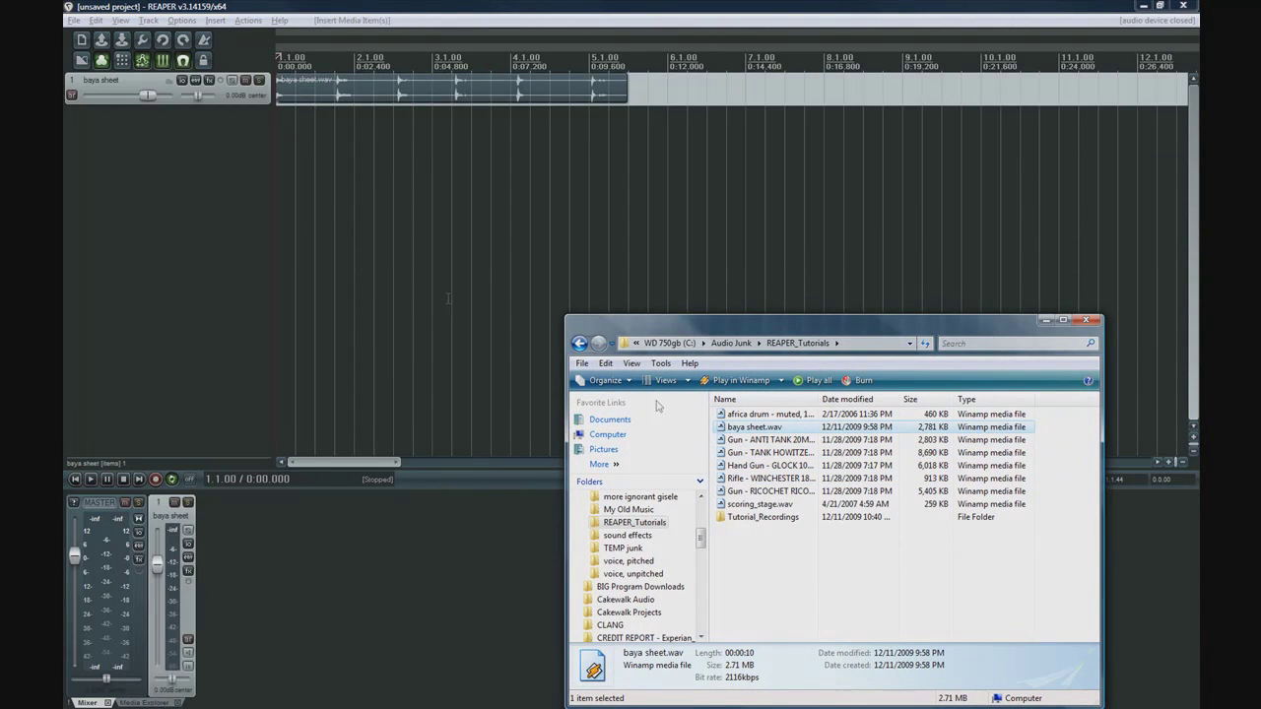
drag(759, 414, 115, 282)
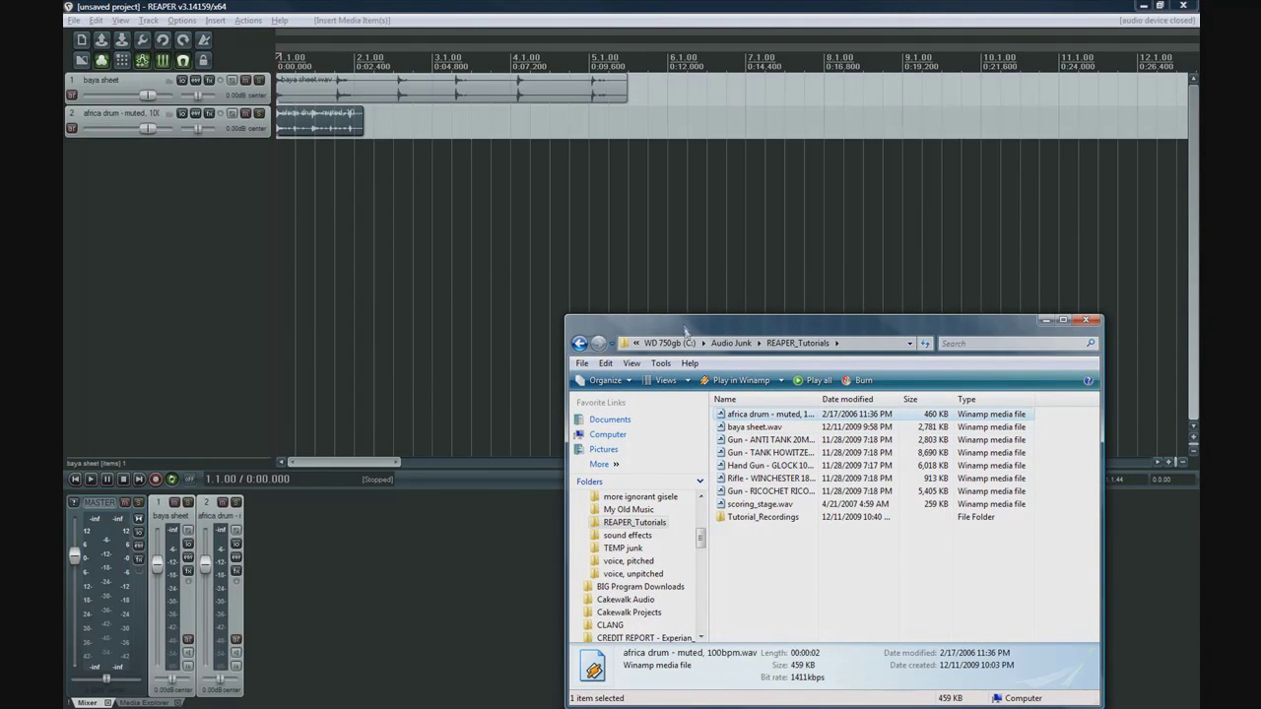
Select both new tracks and delete them.
click(665, 308)
key(ctrl+a)
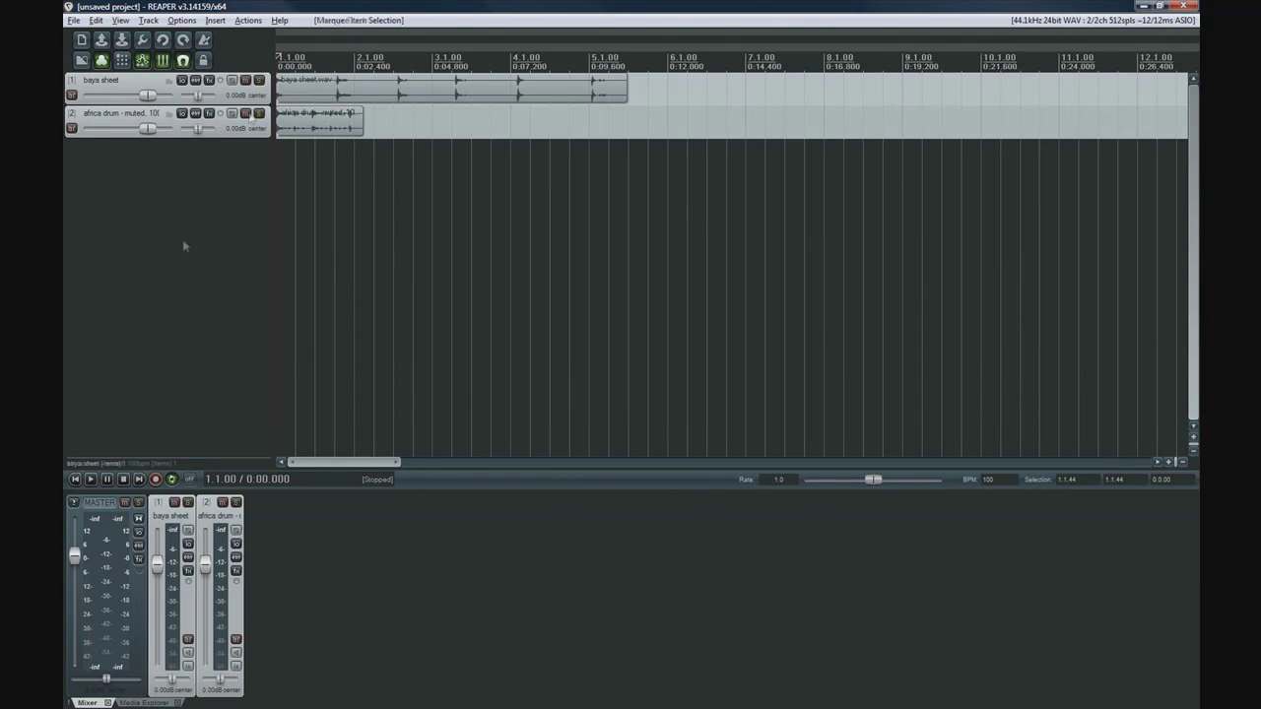
key(Delete)
Confirm the deletion, switch to the Media Explorer, and add baya sheet.wav as a track.
key(Return)
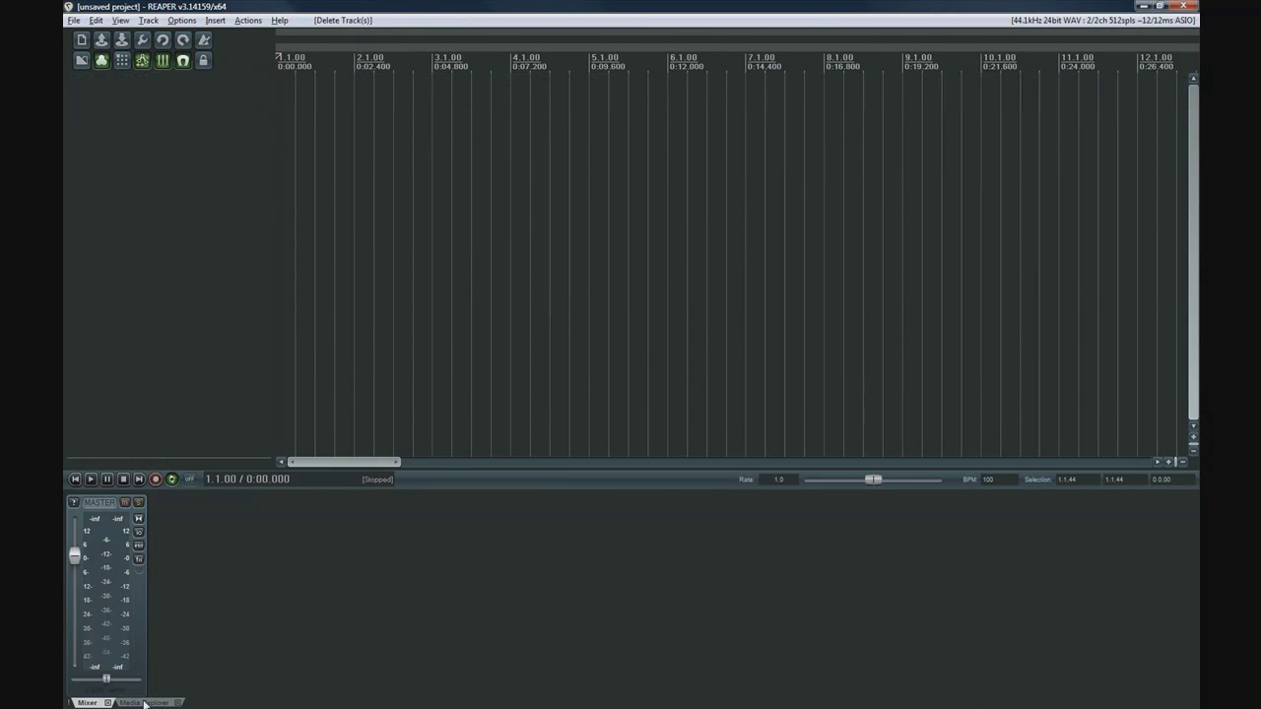
click(145, 703)
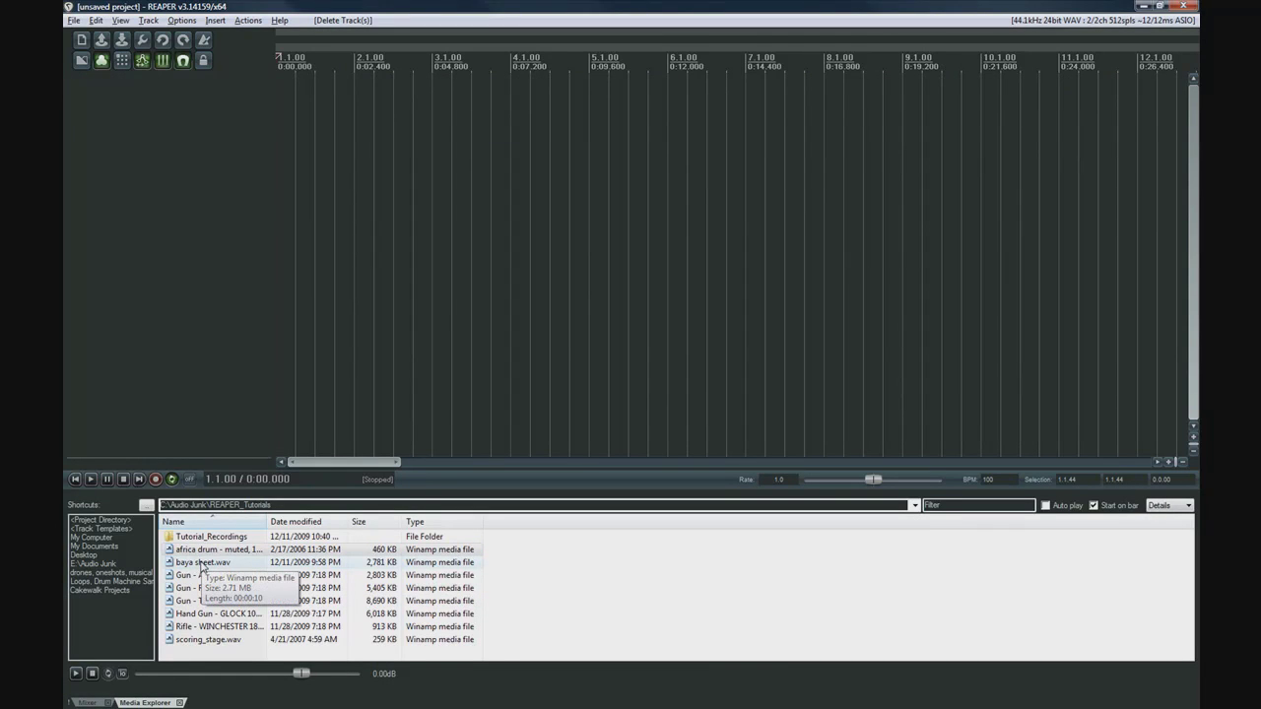
drag(202, 567, 127, 251)
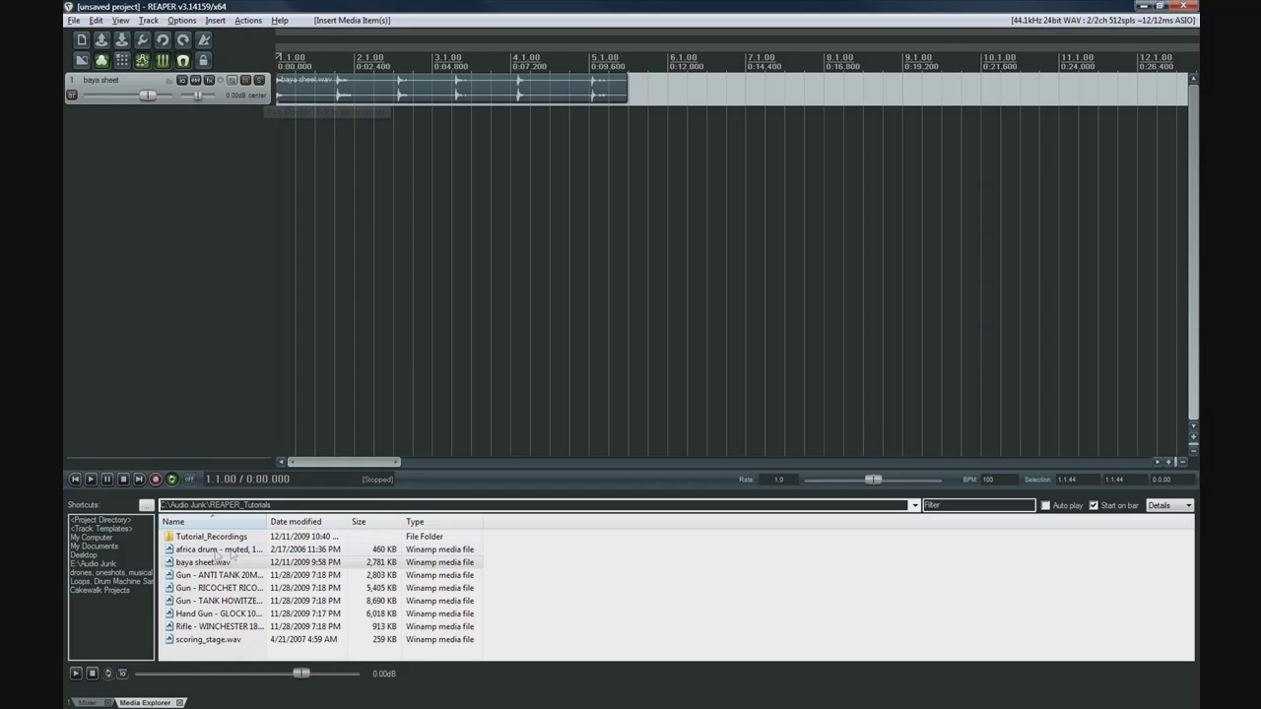
Add ANTI TANK plus the gun files through Hand Gun GLOCK, each on its own track.
drag(215, 574, 174, 182)
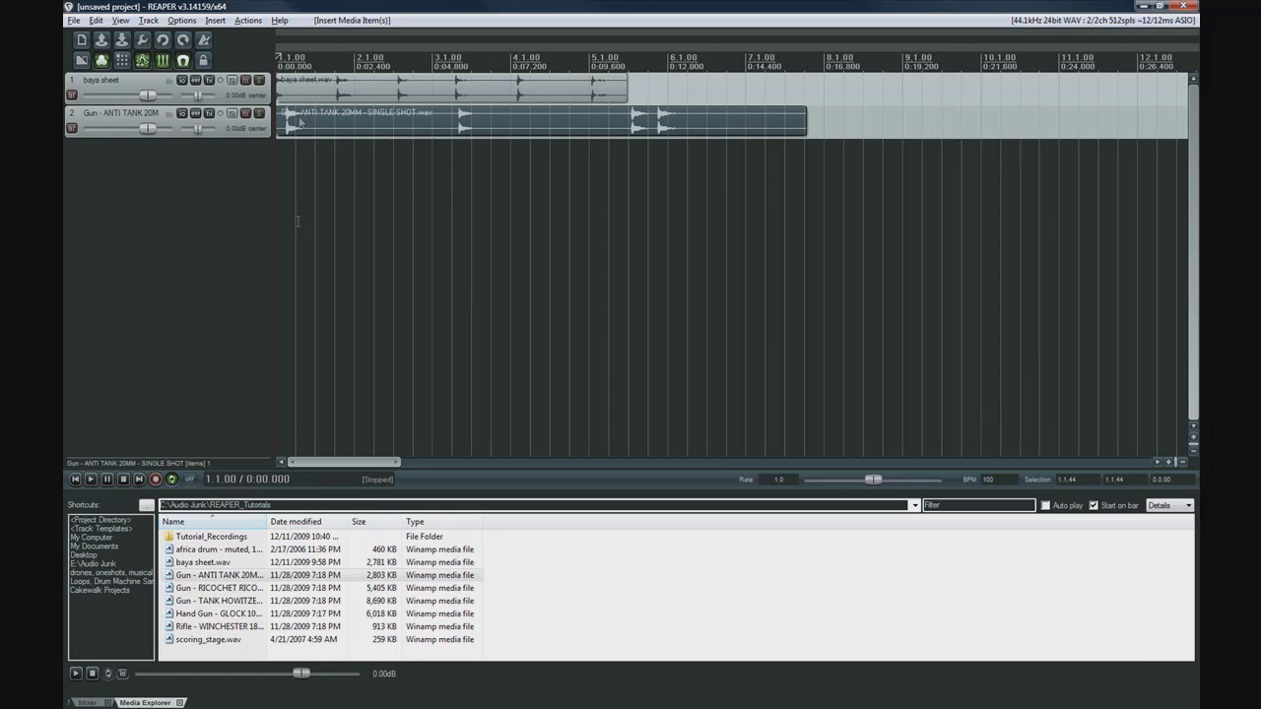
shift+click(237, 613)
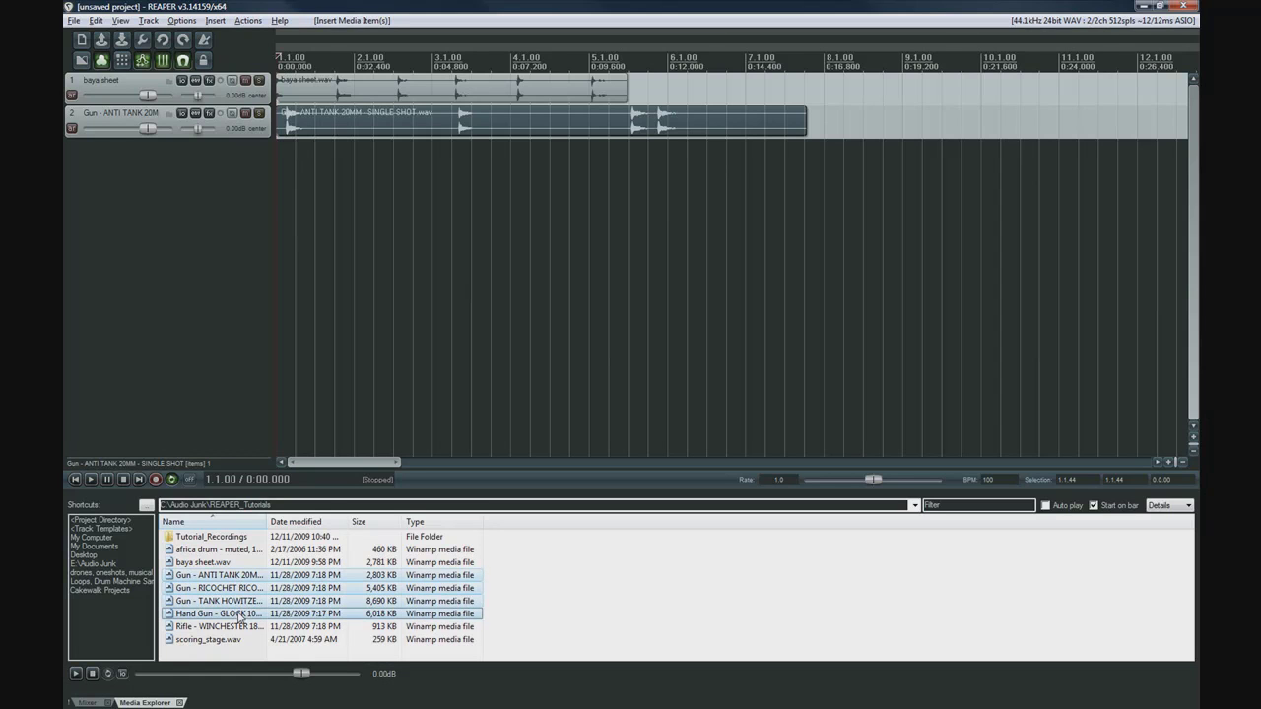
drag(263, 587, 236, 309)
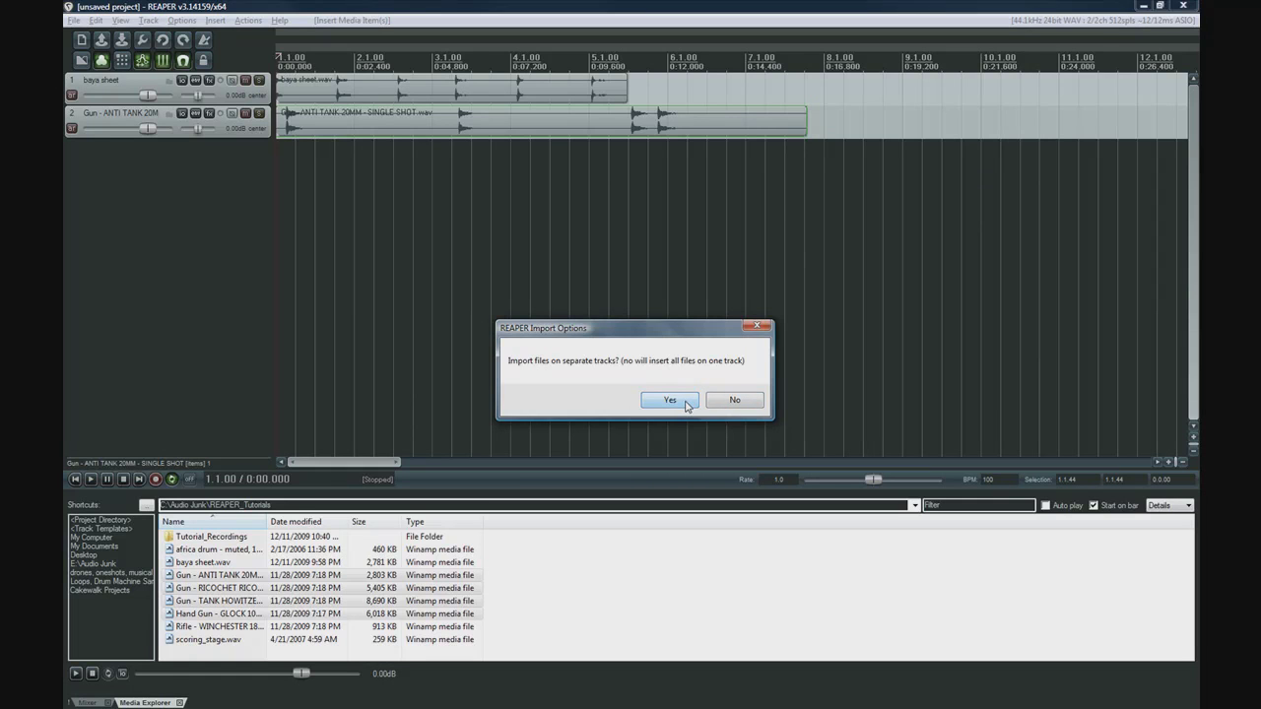
click(688, 403)
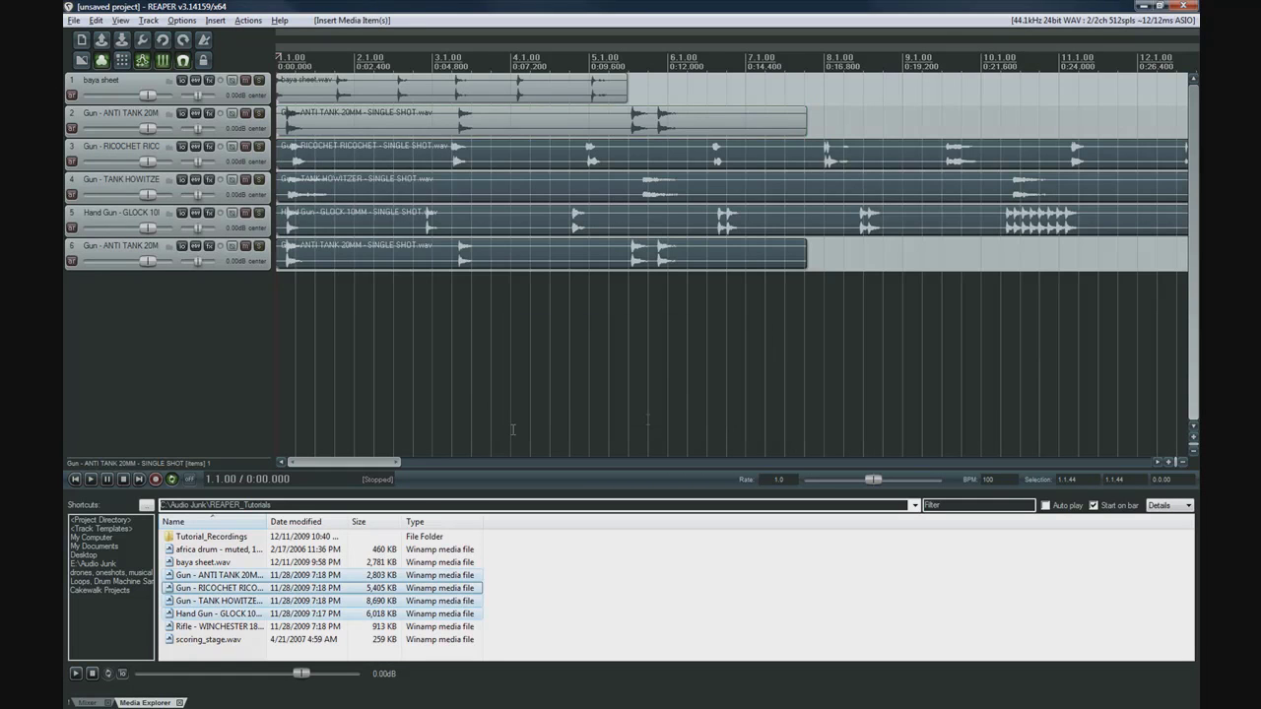
click(410, 331)
click(252, 95)
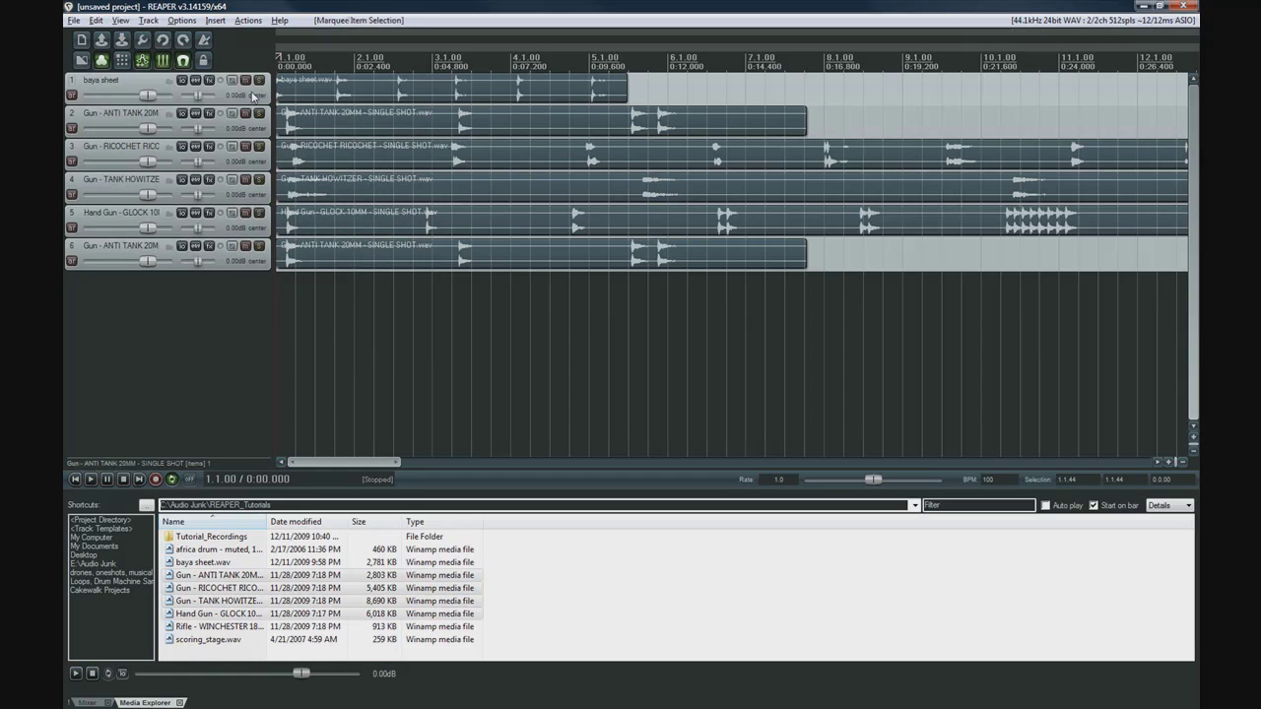
Select all six tracks and delete them.
shift+click(259, 270)
key(Delete)
click(591, 408)
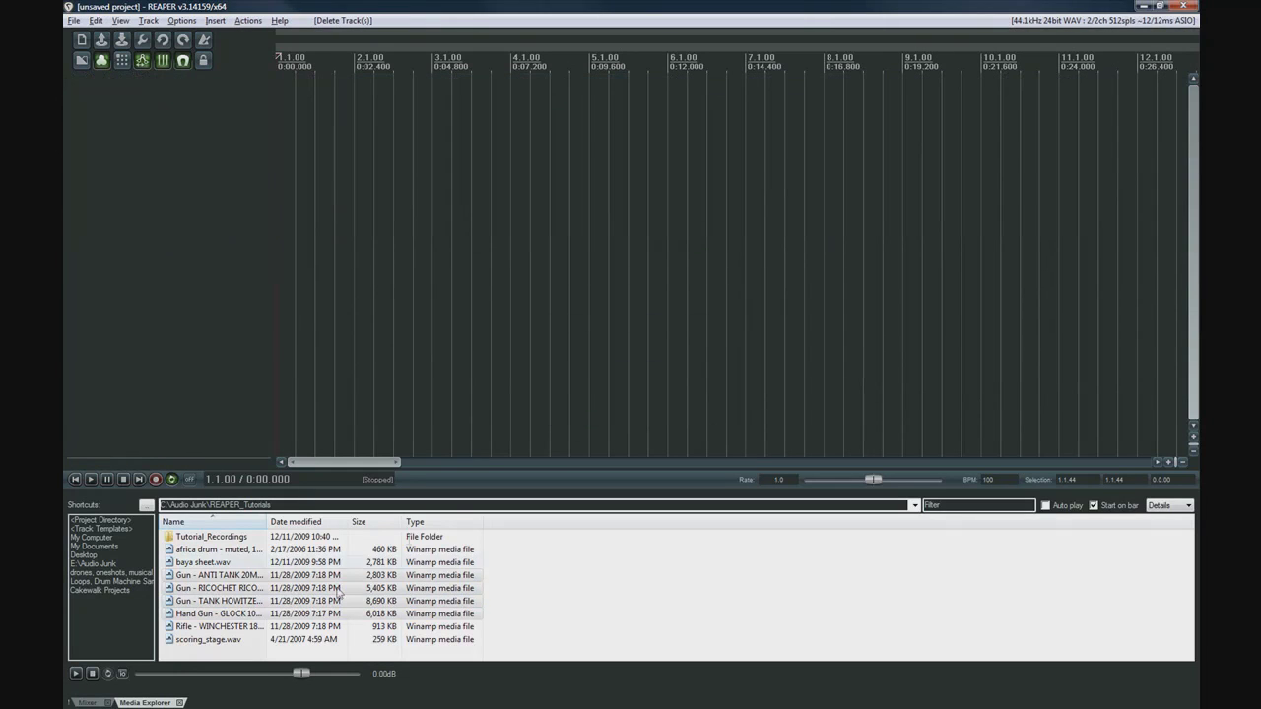
Enable Auto play, preview baya sheet and TANK HOWITZER, scrubbing to 0:11 and 0:22, then stop.
click(1046, 506)
click(309, 568)
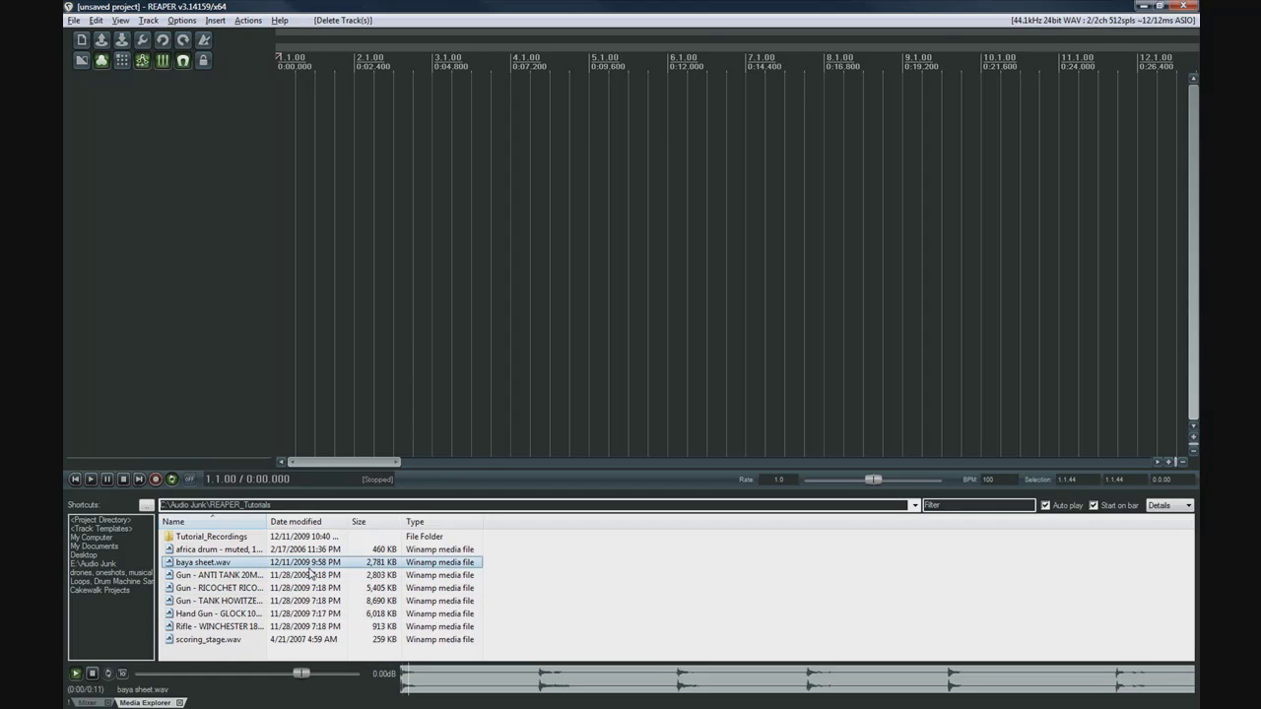
click(282, 605)
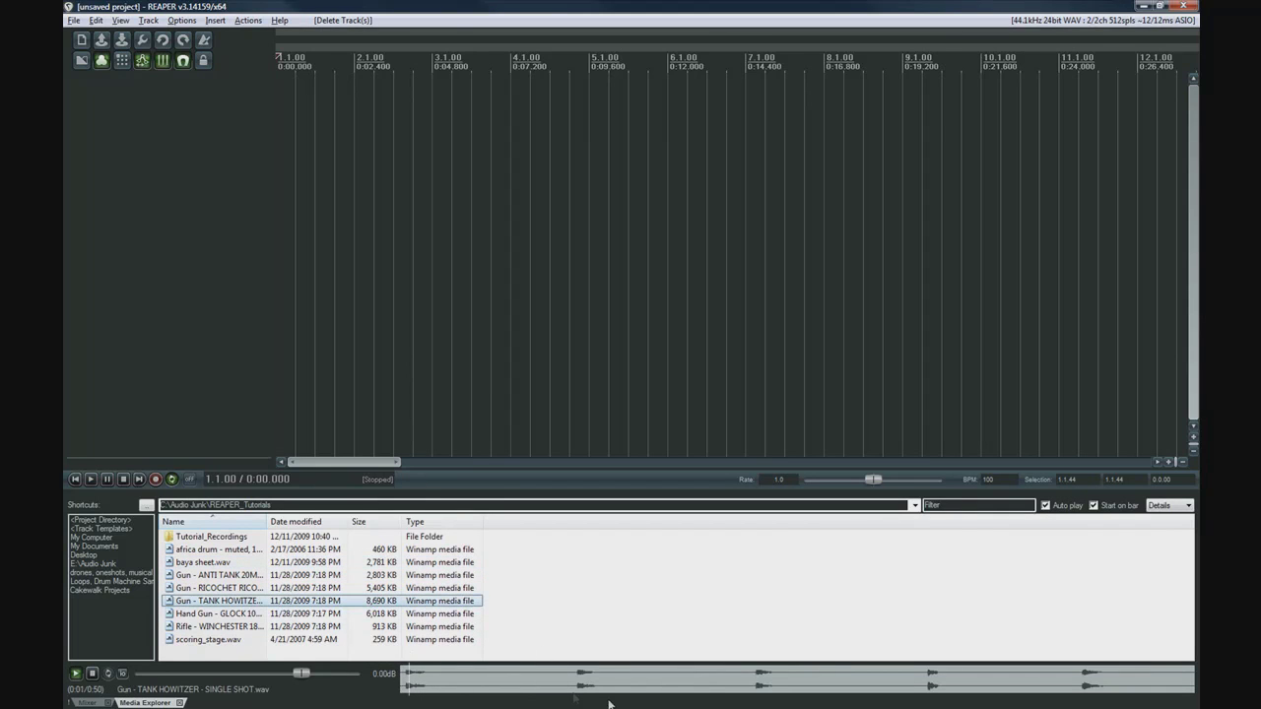
click(568, 680)
click(751, 680)
click(93, 676)
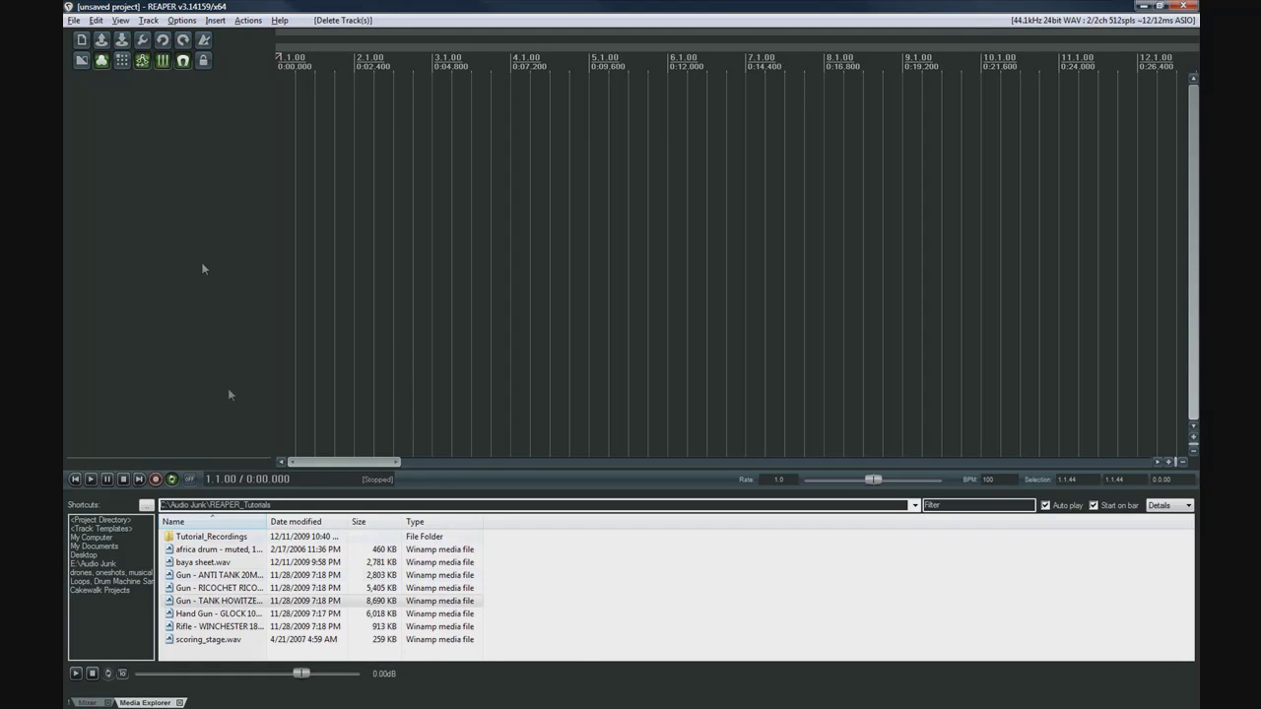
Add three empty tracks, reorder and delete them, then add baya sheet.wav as the only track.
double_click(219, 97)
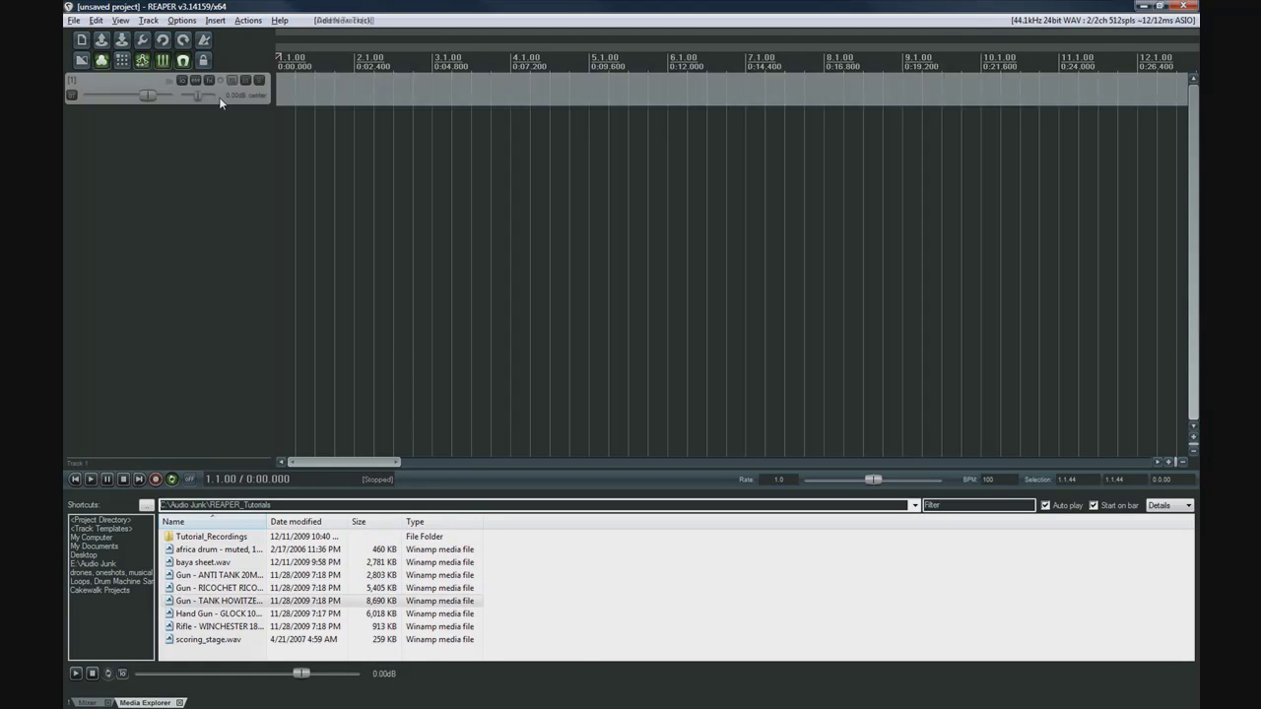
double_click(229, 149)
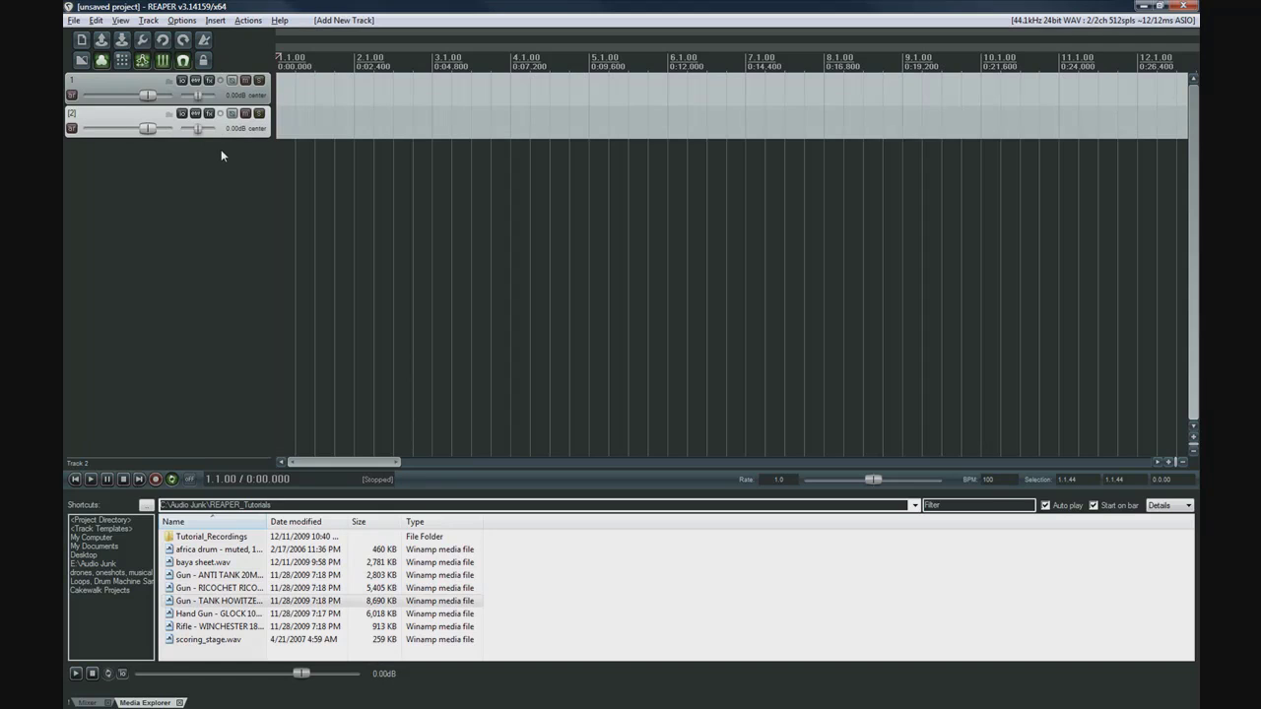
right_click(221, 148)
click(236, 158)
drag(237, 160, 258, 95)
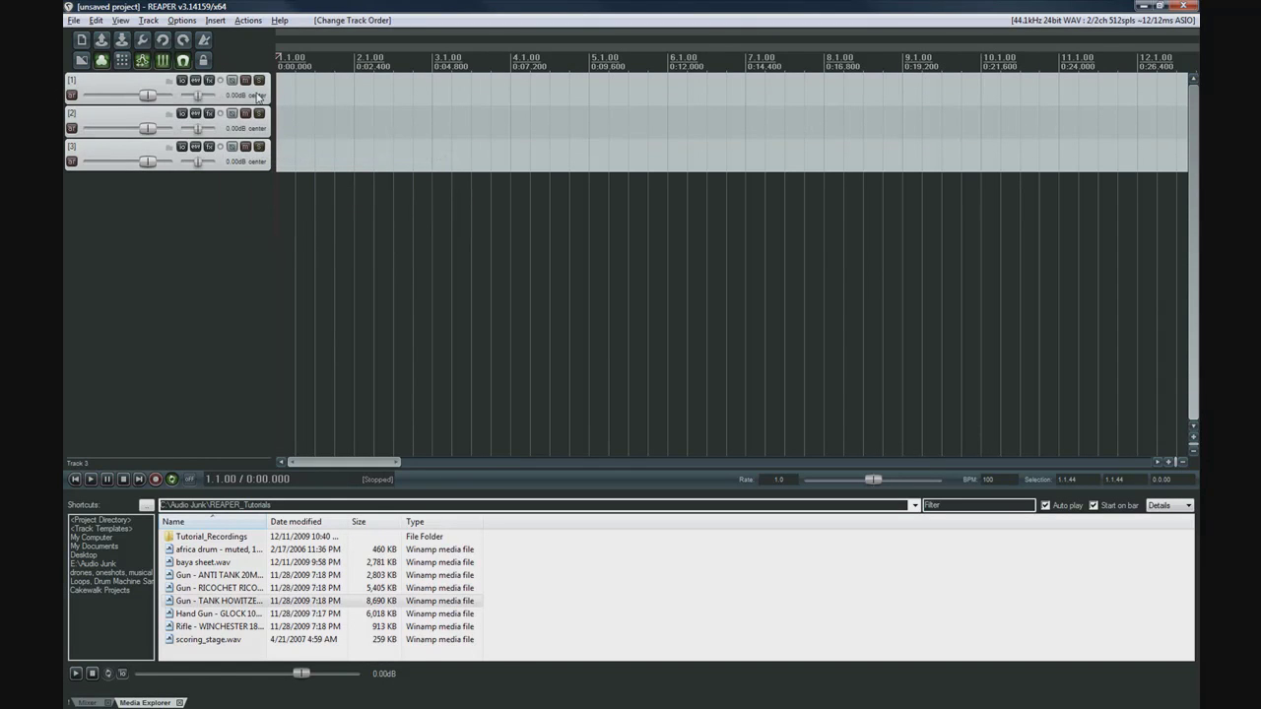
key(Delete)
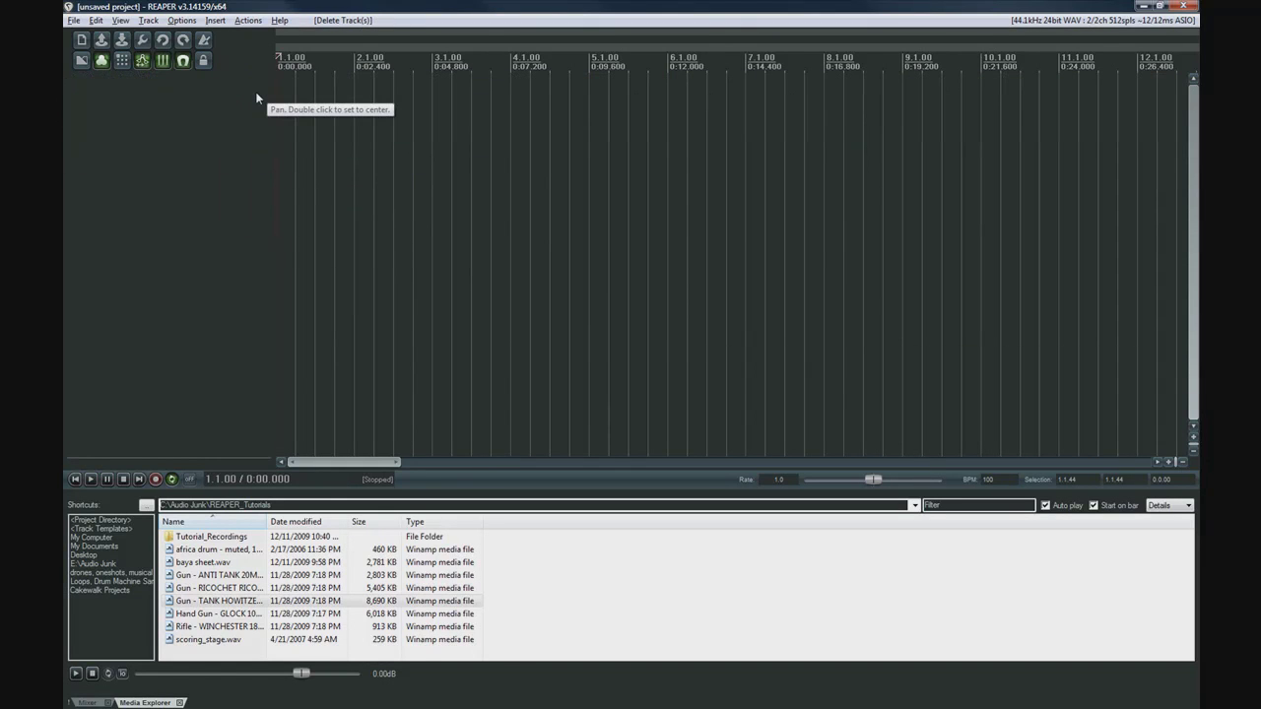
drag(192, 563, 89, 296)
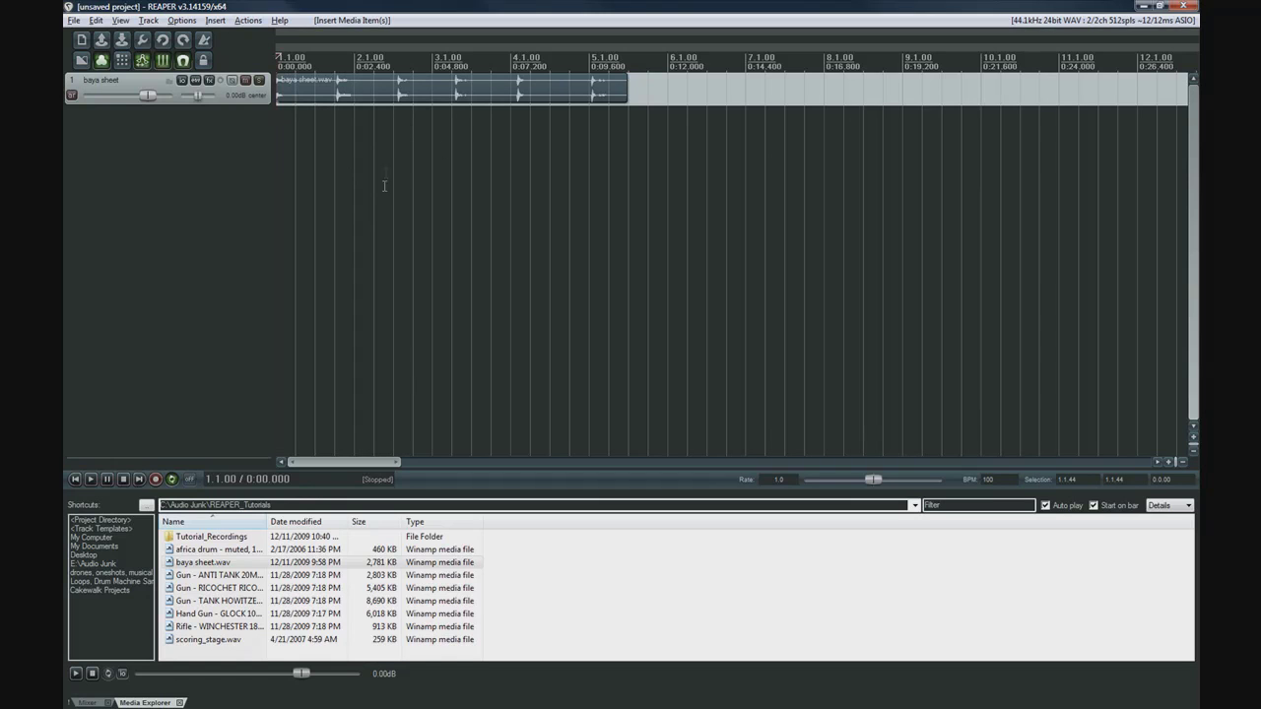
Import five files from baya sheet to Hand Gun GLOCK on separate tracks and disable Auto play.
shift+click(225, 611)
drag(236, 587, 290, 123)
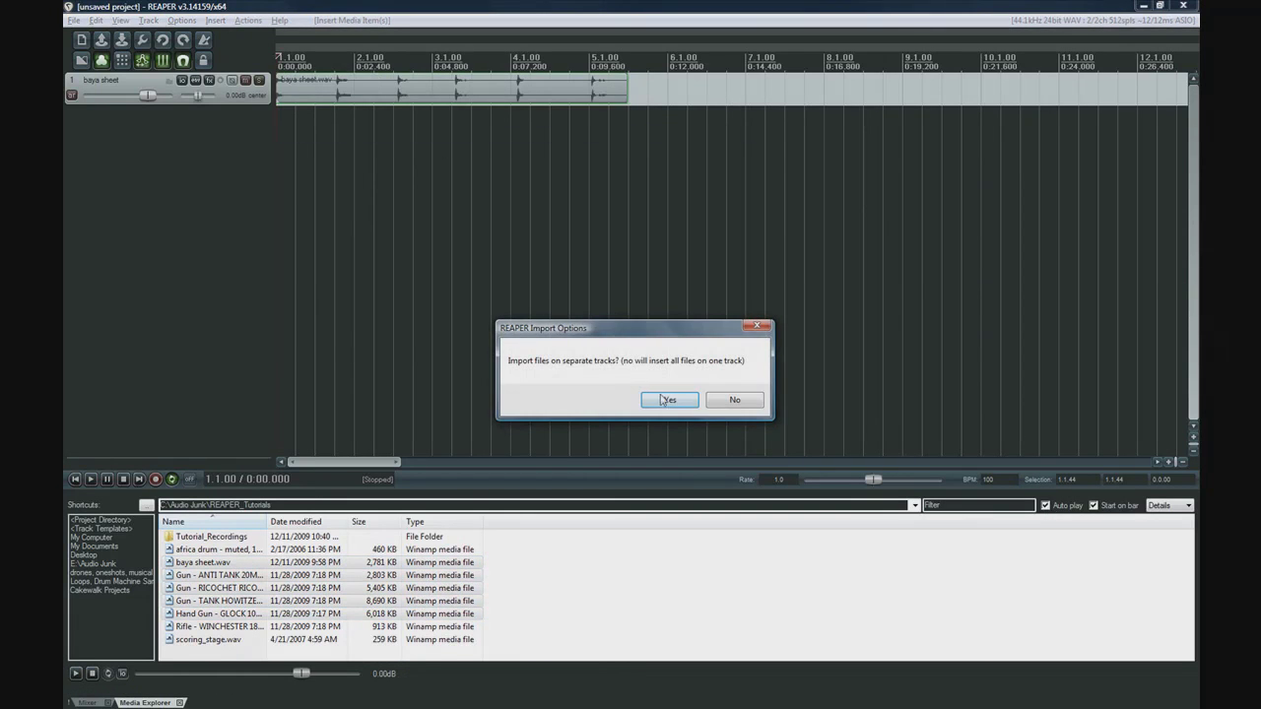
key(Return)
click(1050, 507)
Try item selections, then marquee-select all items on tracks 2 through 6.
click(380, 221)
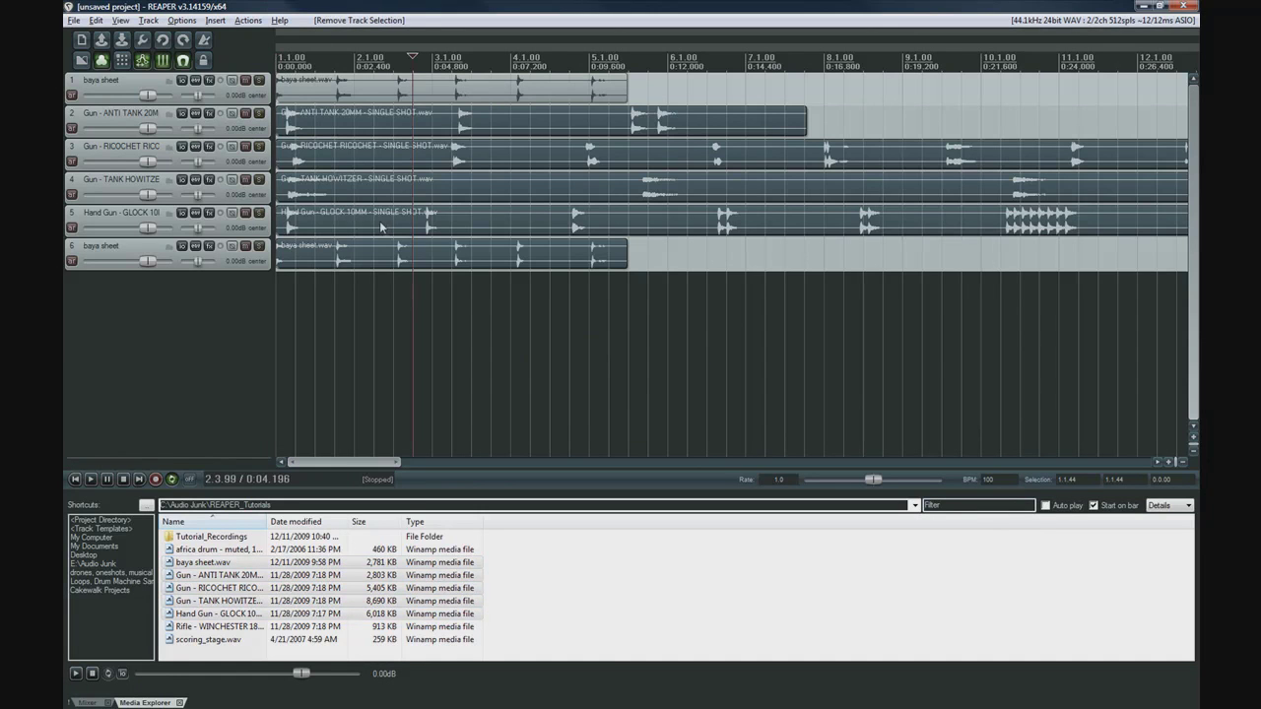
ctrl+click(403, 259)
ctrl+click(404, 192)
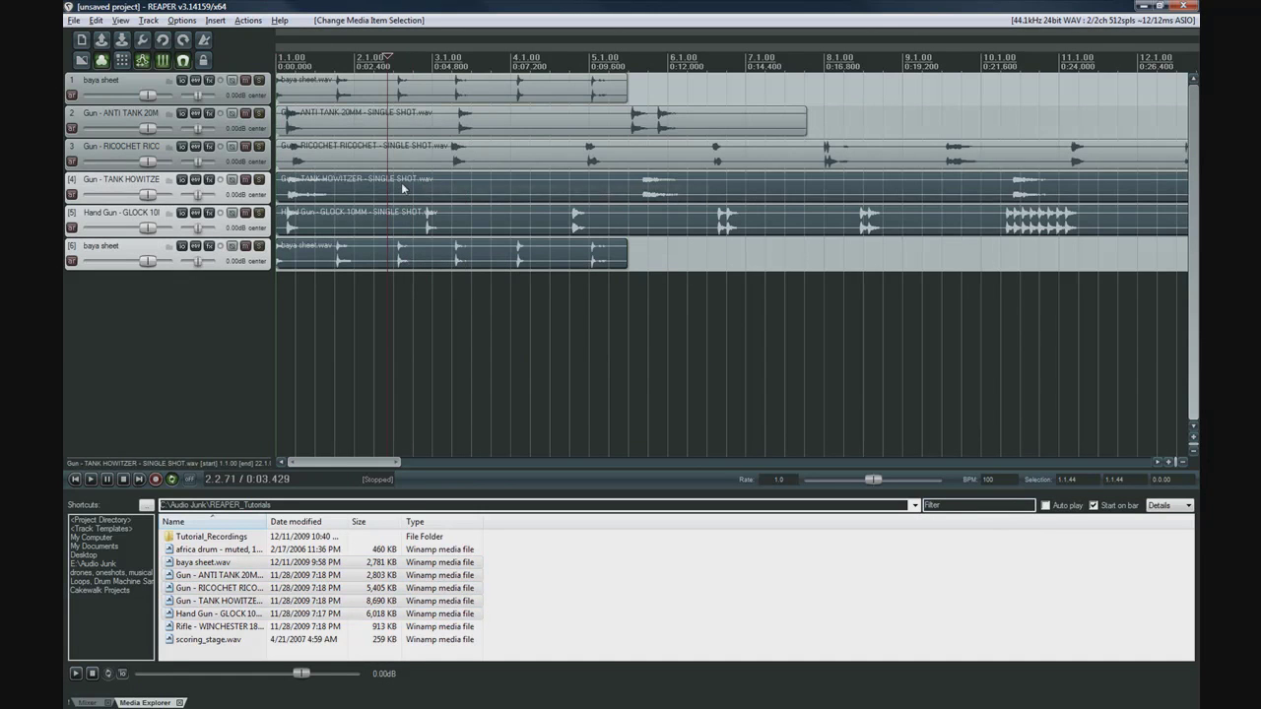
ctrl+click(458, 158)
click(442, 99)
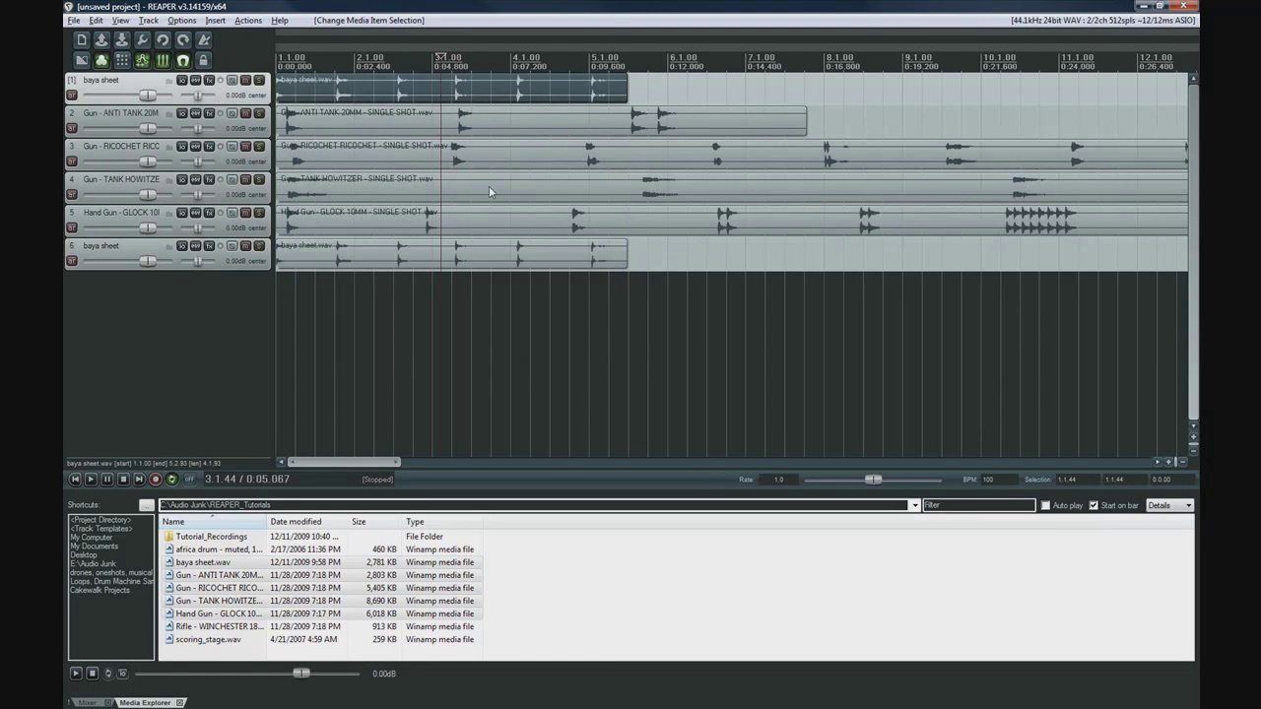
shift+click(493, 193)
click(469, 132)
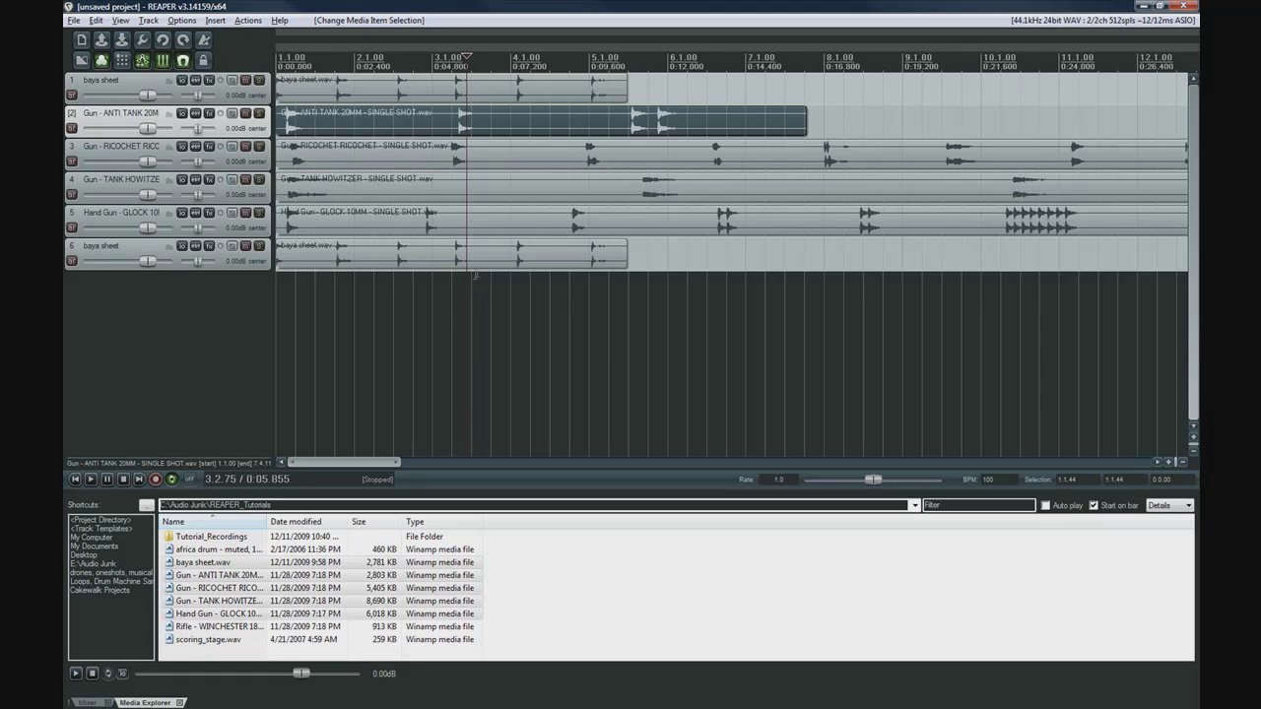
drag(460, 278, 434, 118)
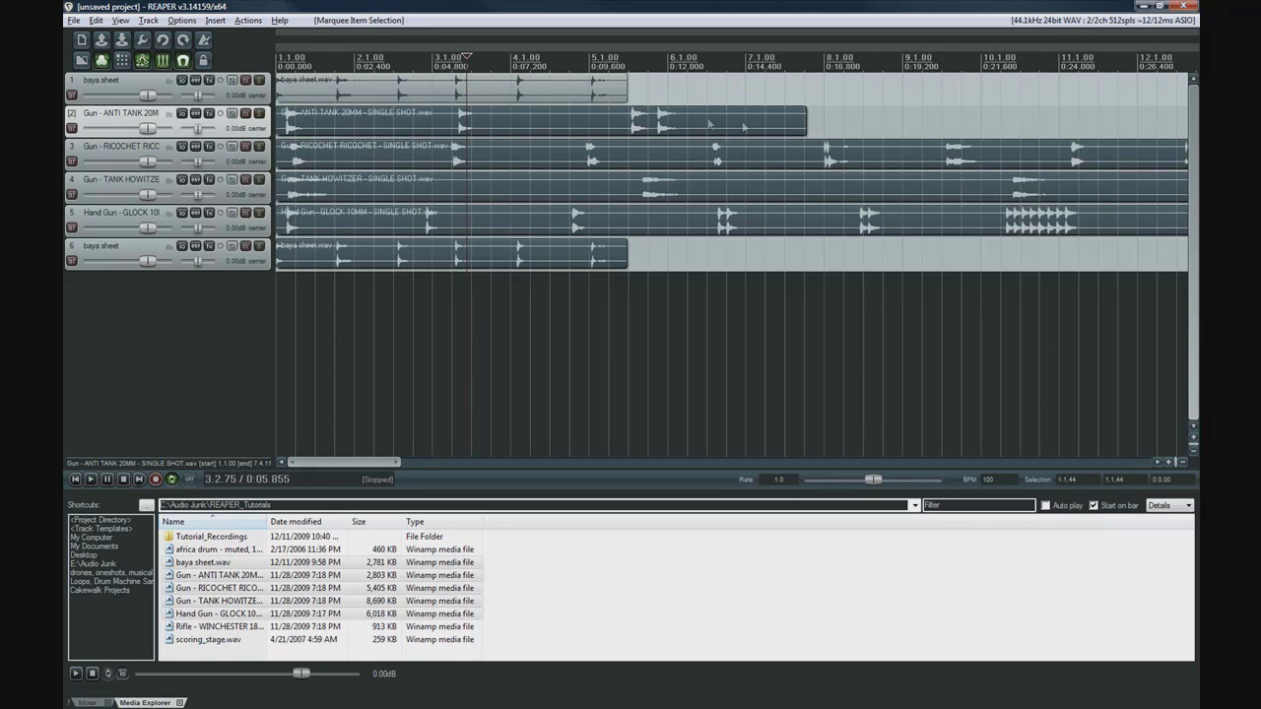
click(847, 124)
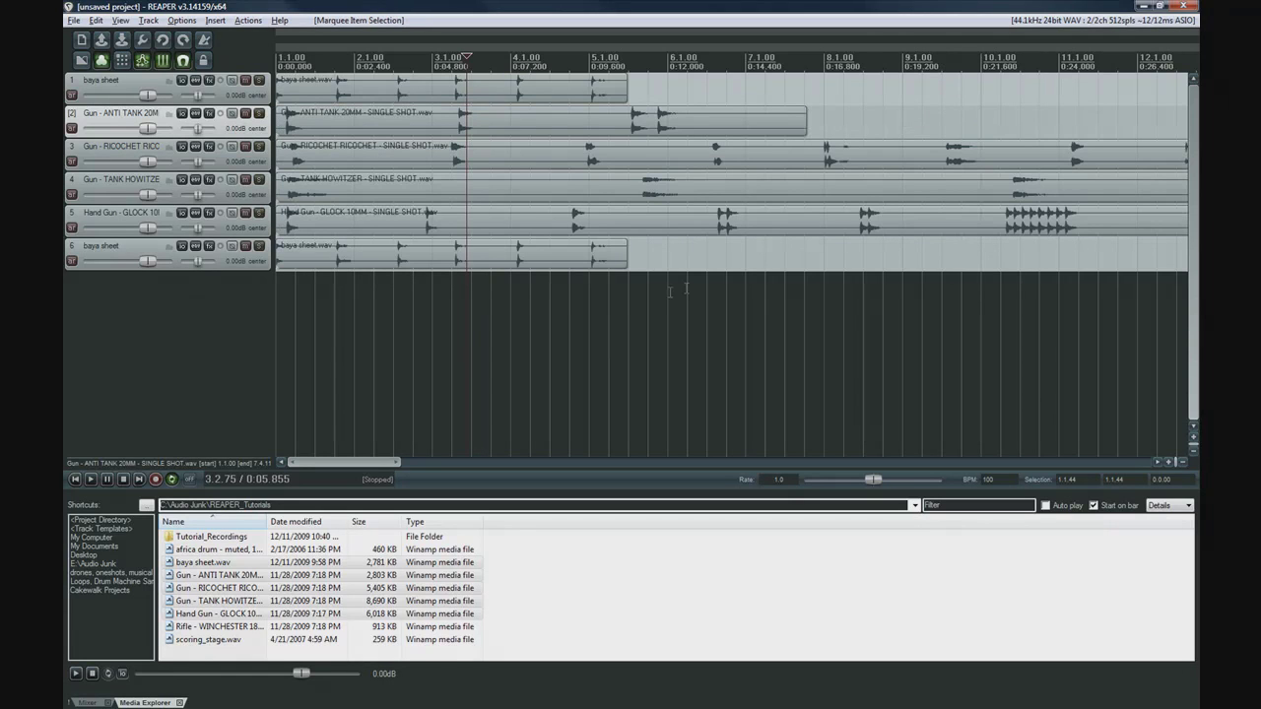
drag(472, 290, 580, 167)
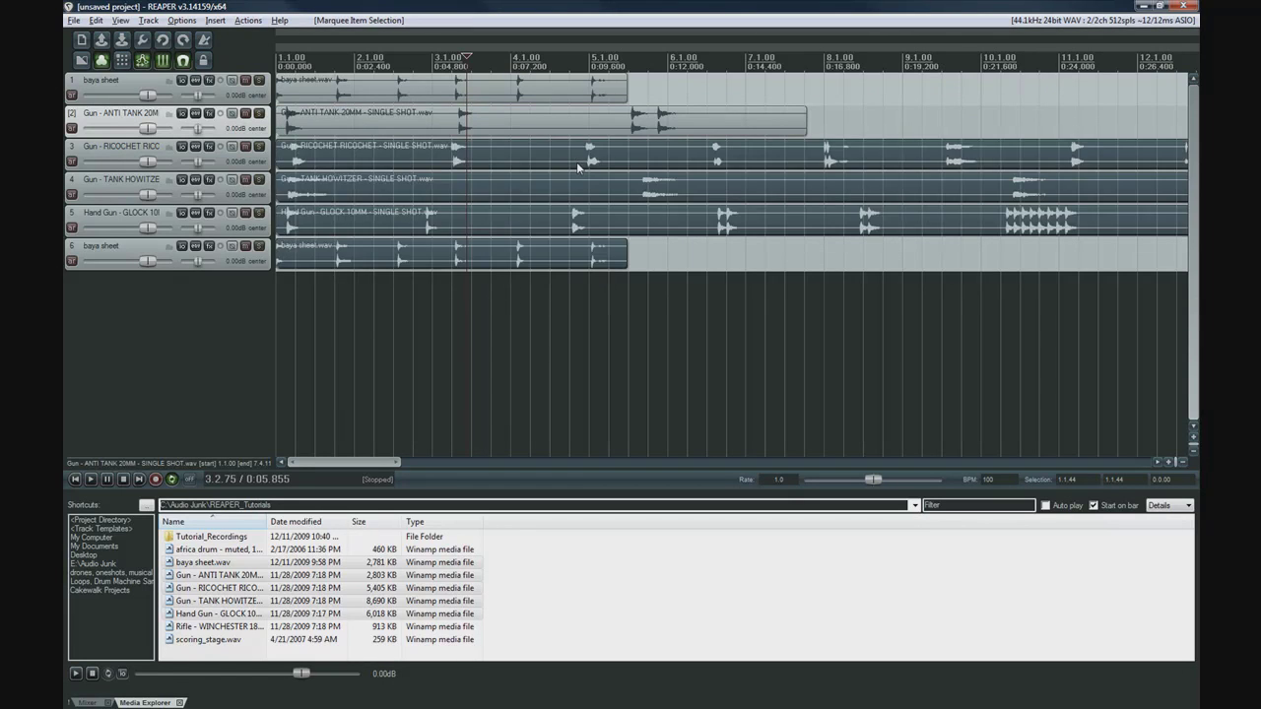
ctrl+click(777, 109)
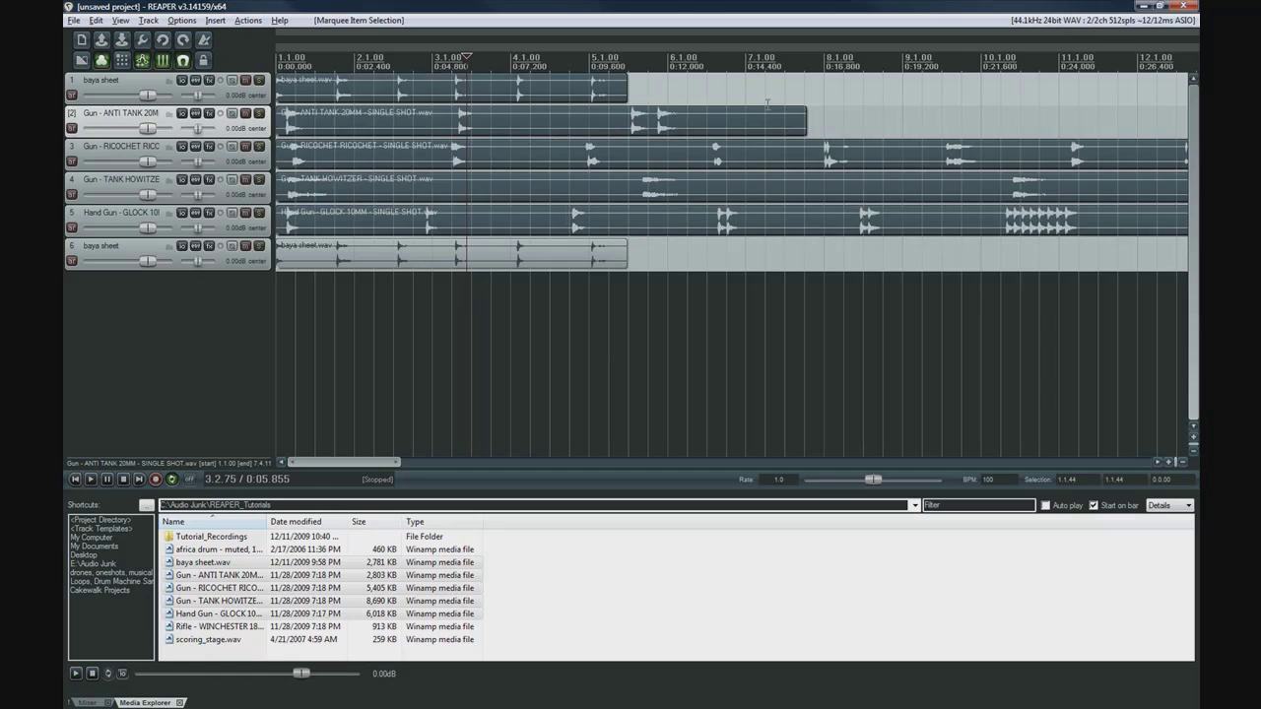
click(825, 148)
click(867, 123)
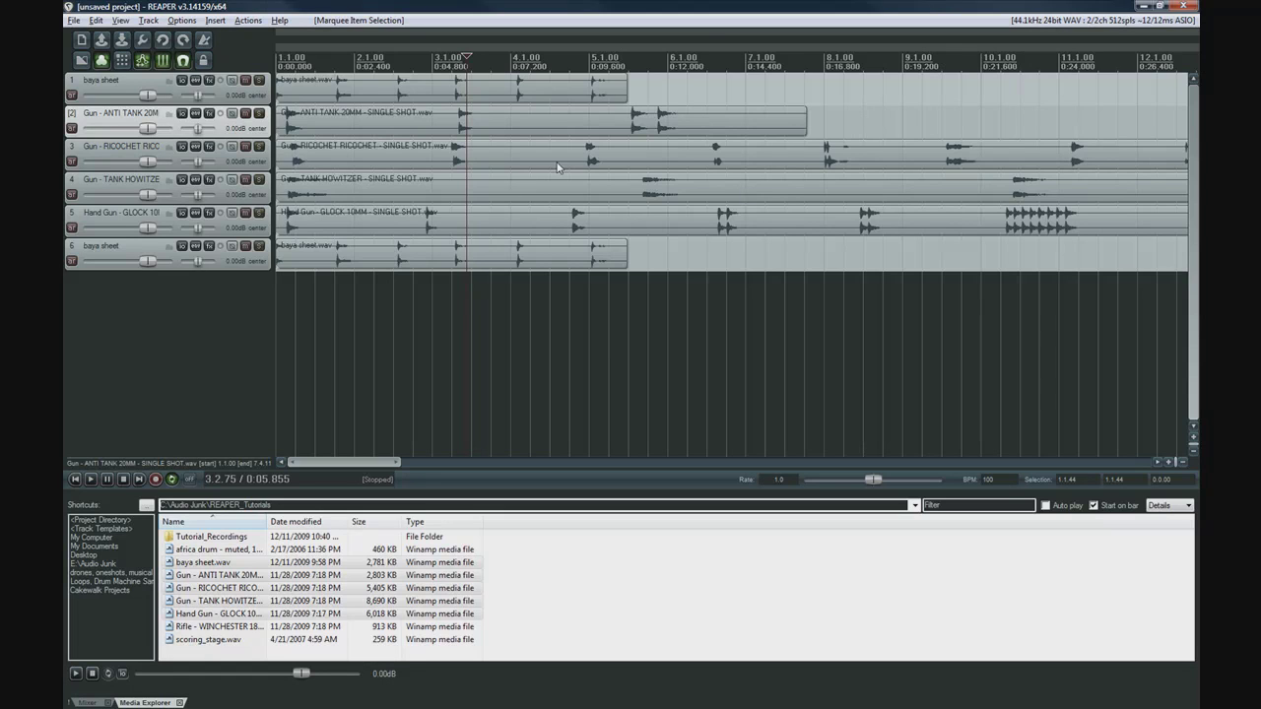
drag(595, 197, 408, 185)
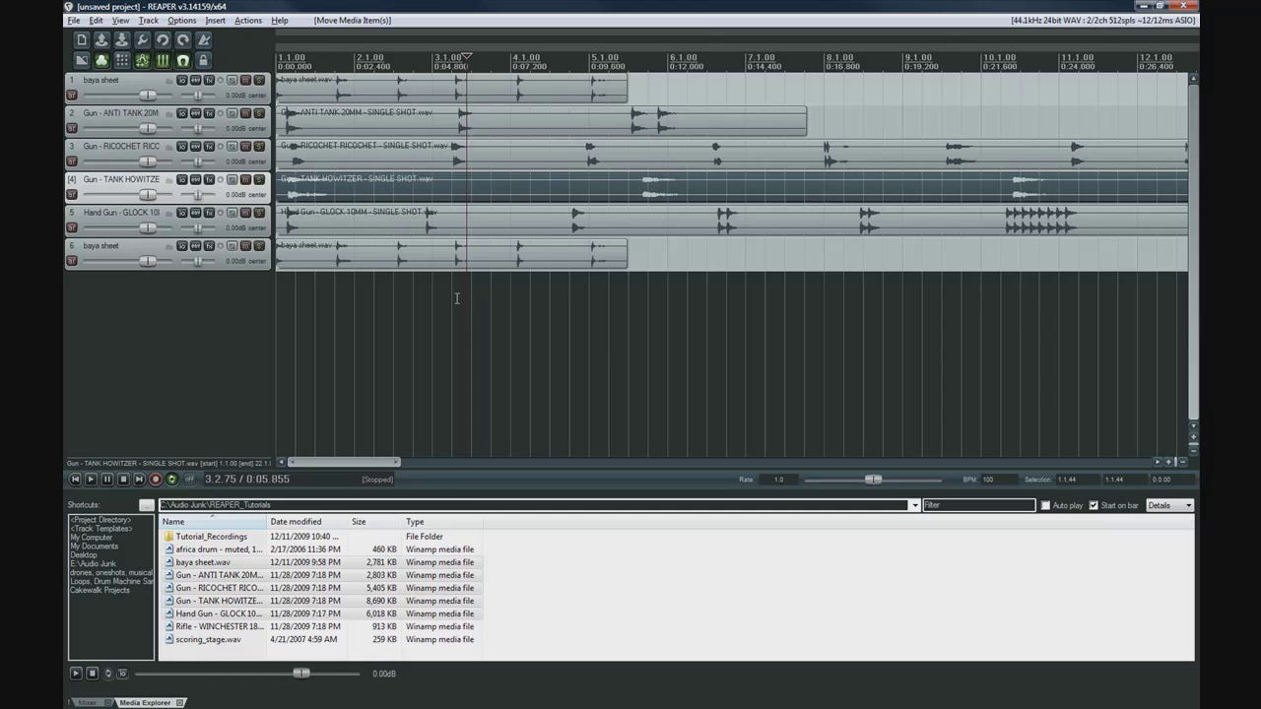
drag(457, 298, 621, 121)
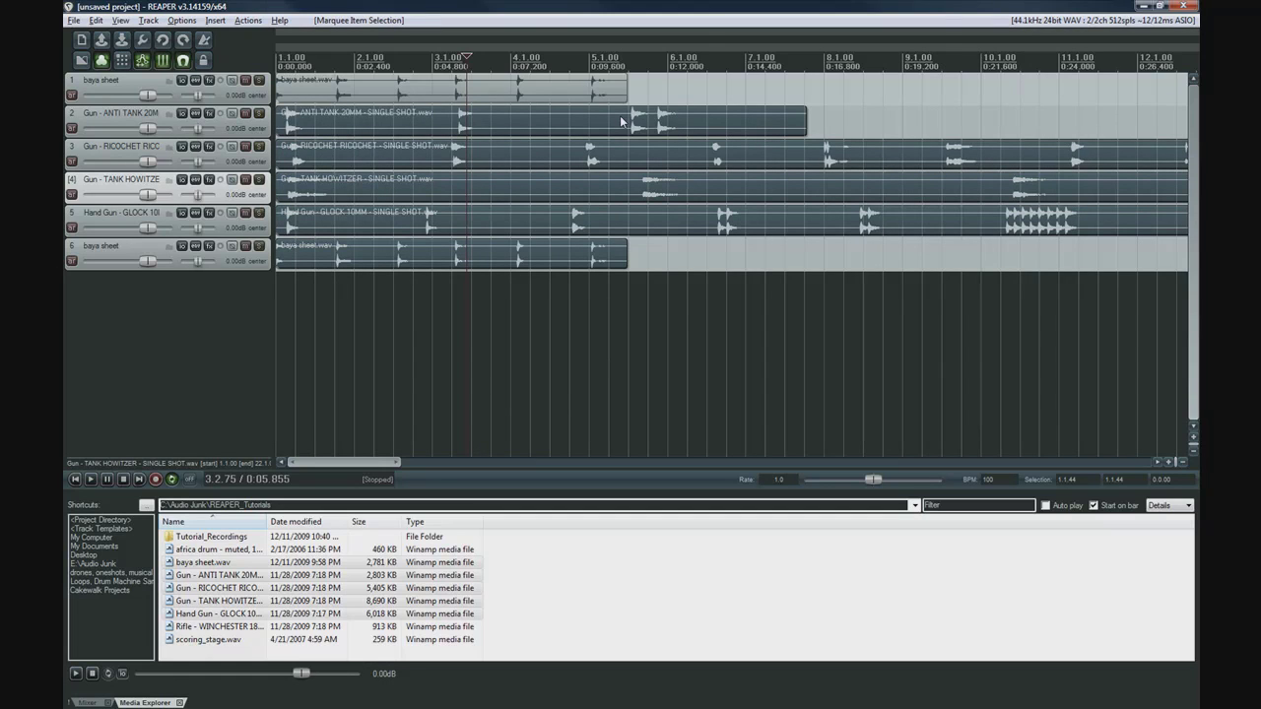
right_click(680, 89)
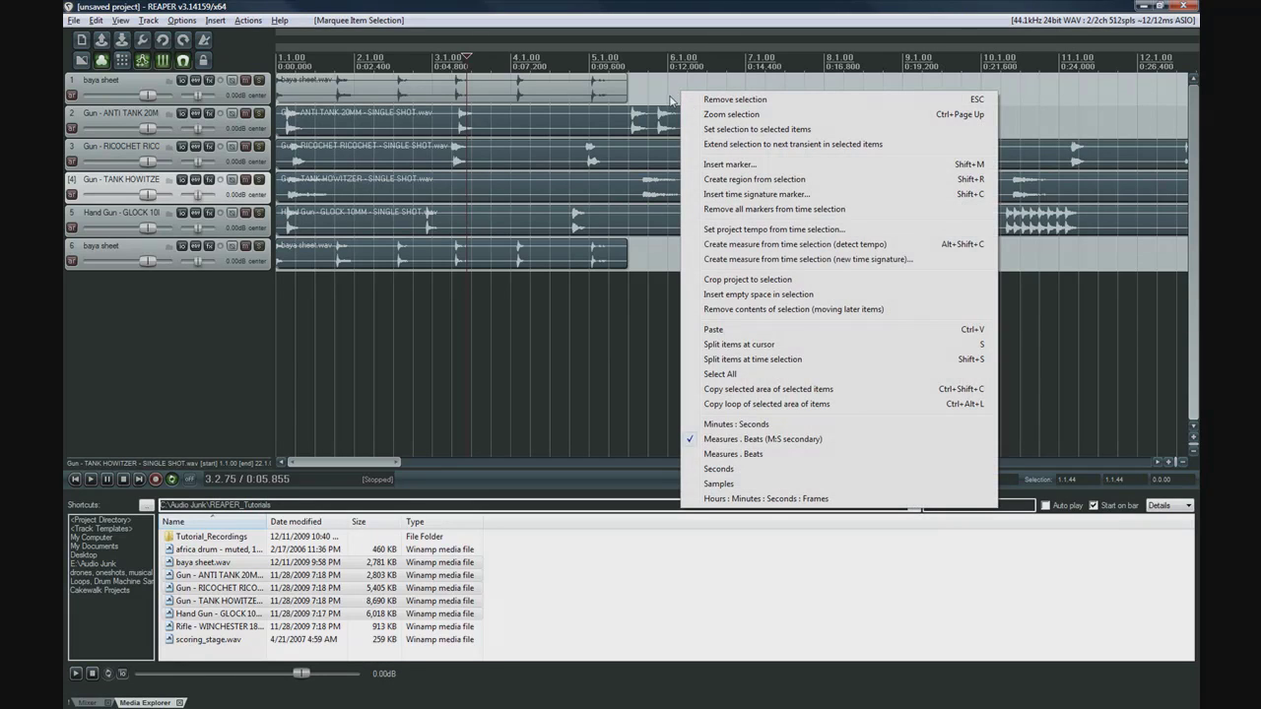
click(656, 277)
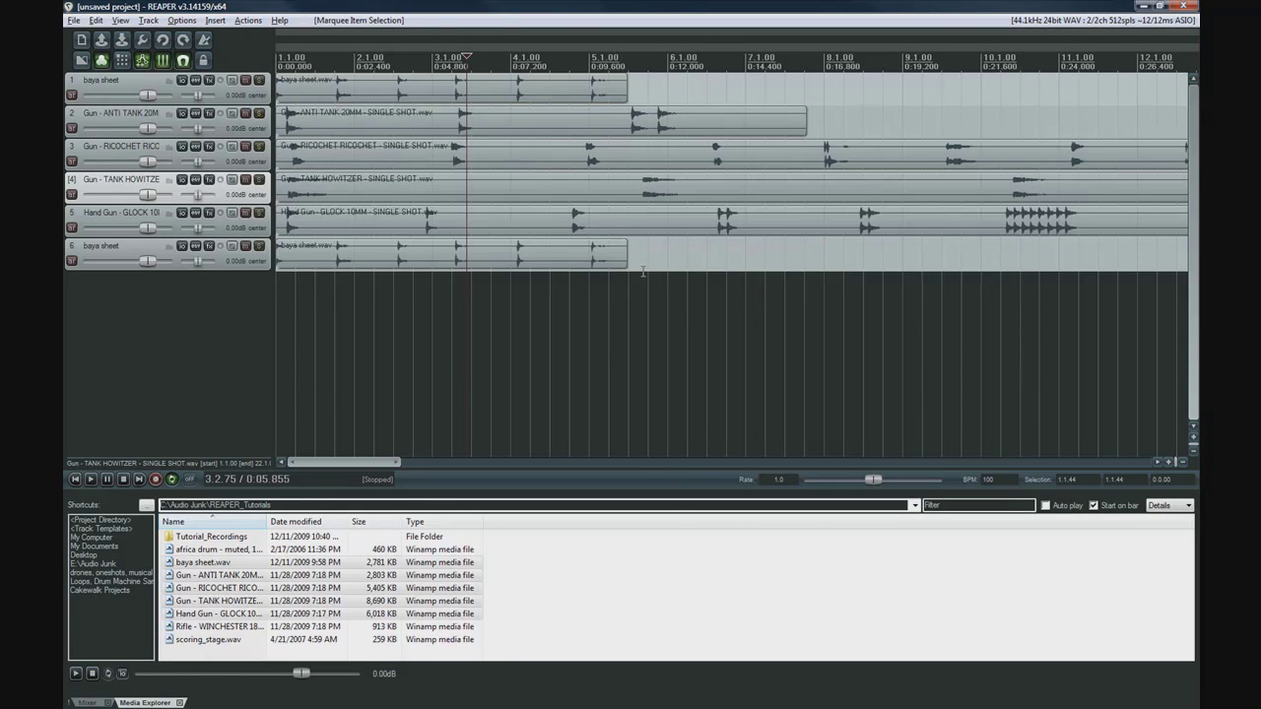
Split the ANTI TANK item on track 2 at 3.2.17.
click(454, 124)
click(456, 124)
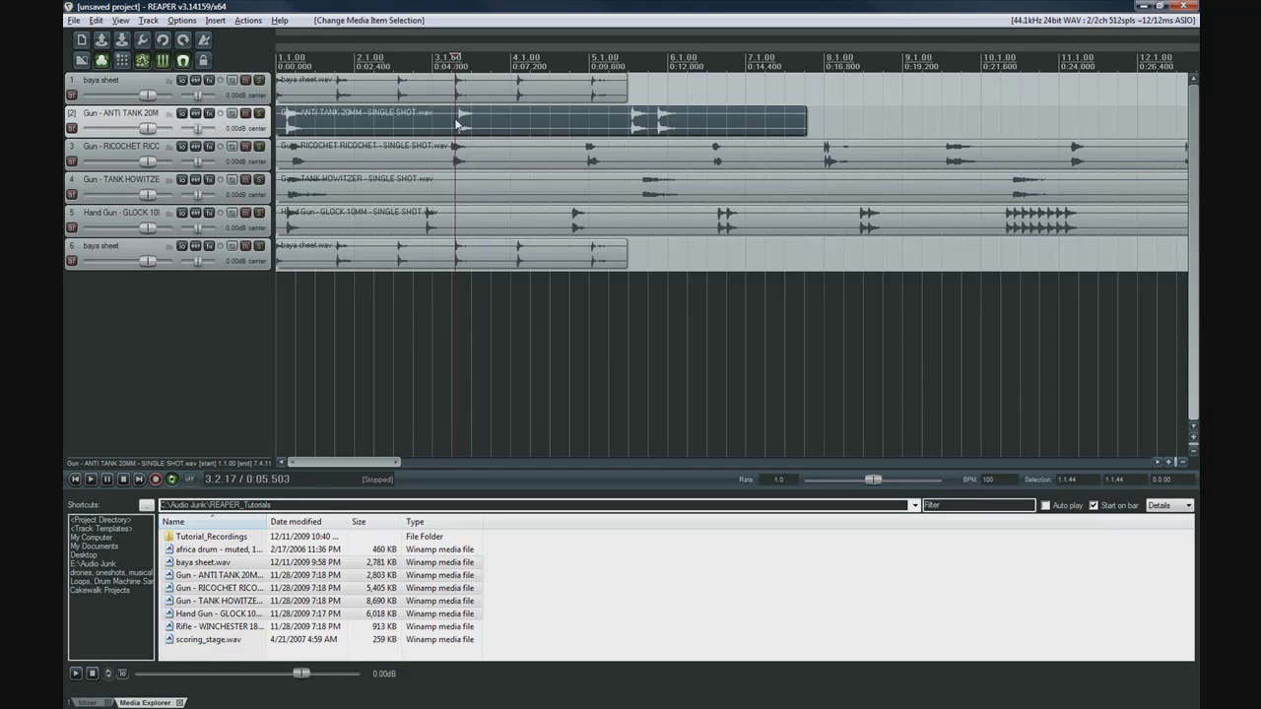
key(s)
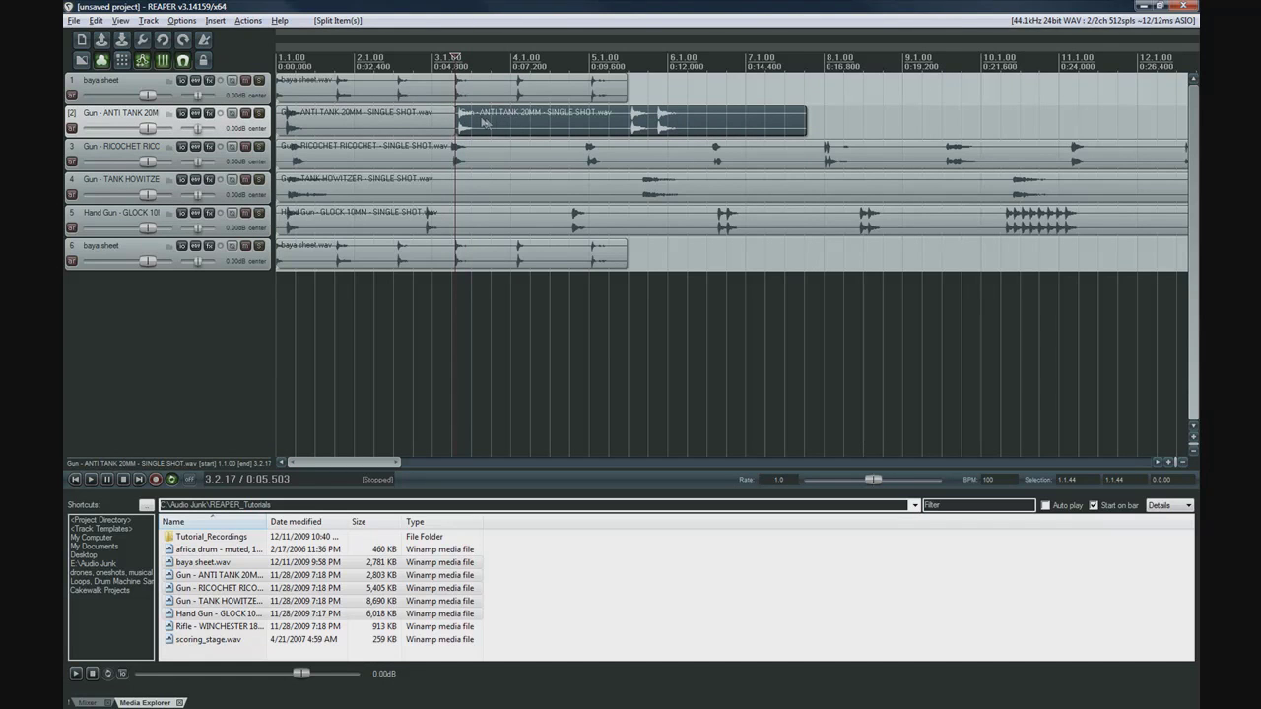
scroll(459, 128, up, 3)
scroll(462, 133, up, 6)
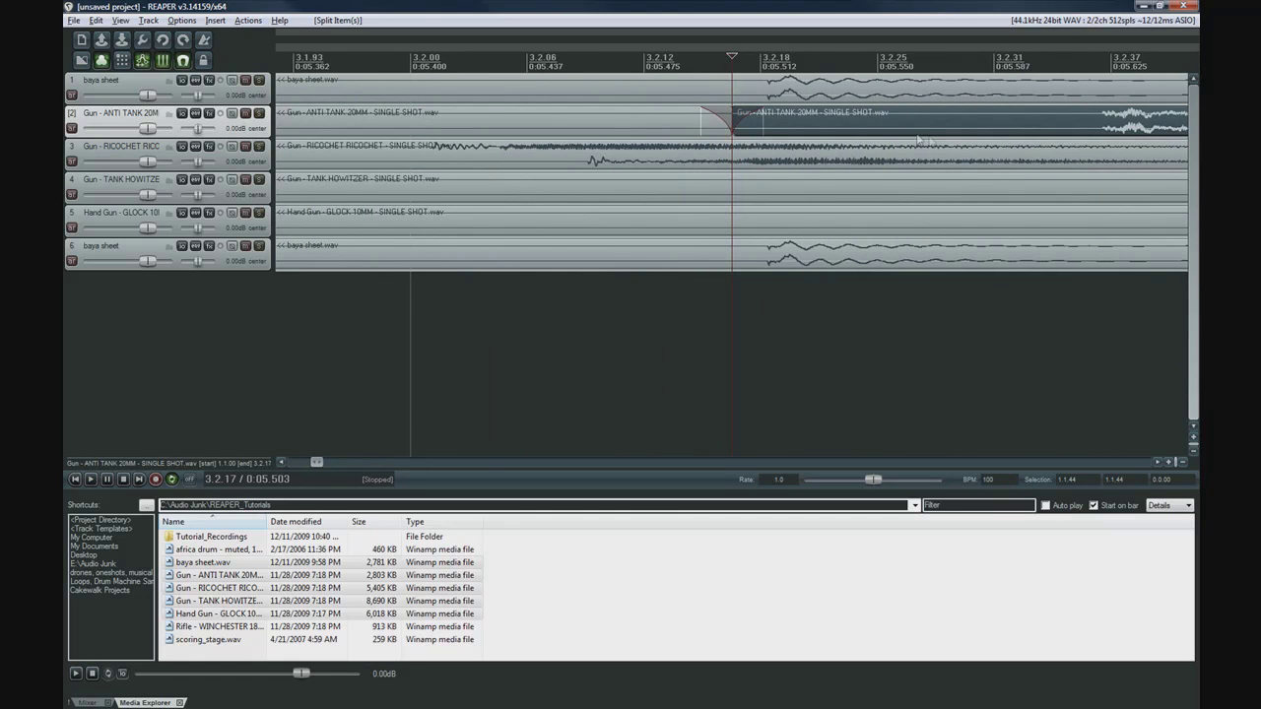
Shorten the first ANTI TANK piece with a linear fade-out and slide it later.
click(916, 140)
drag(731, 118, 418, 114)
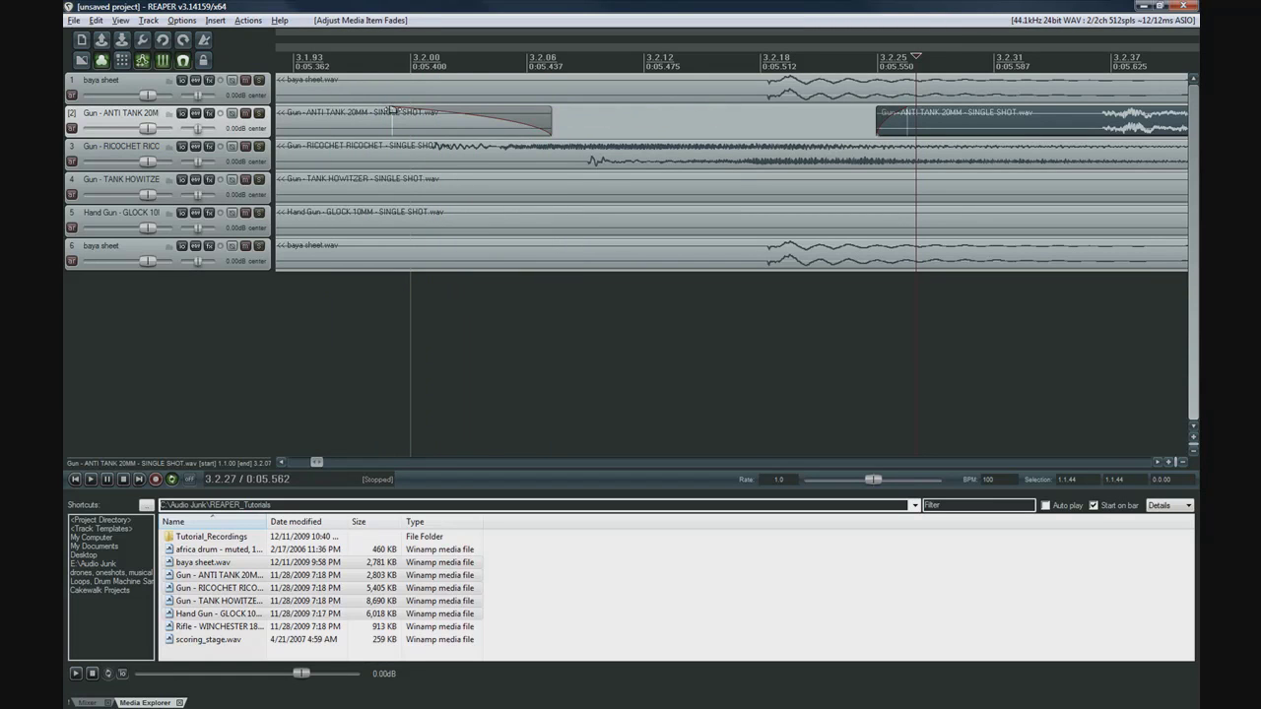
right_click(392, 110)
click(419, 118)
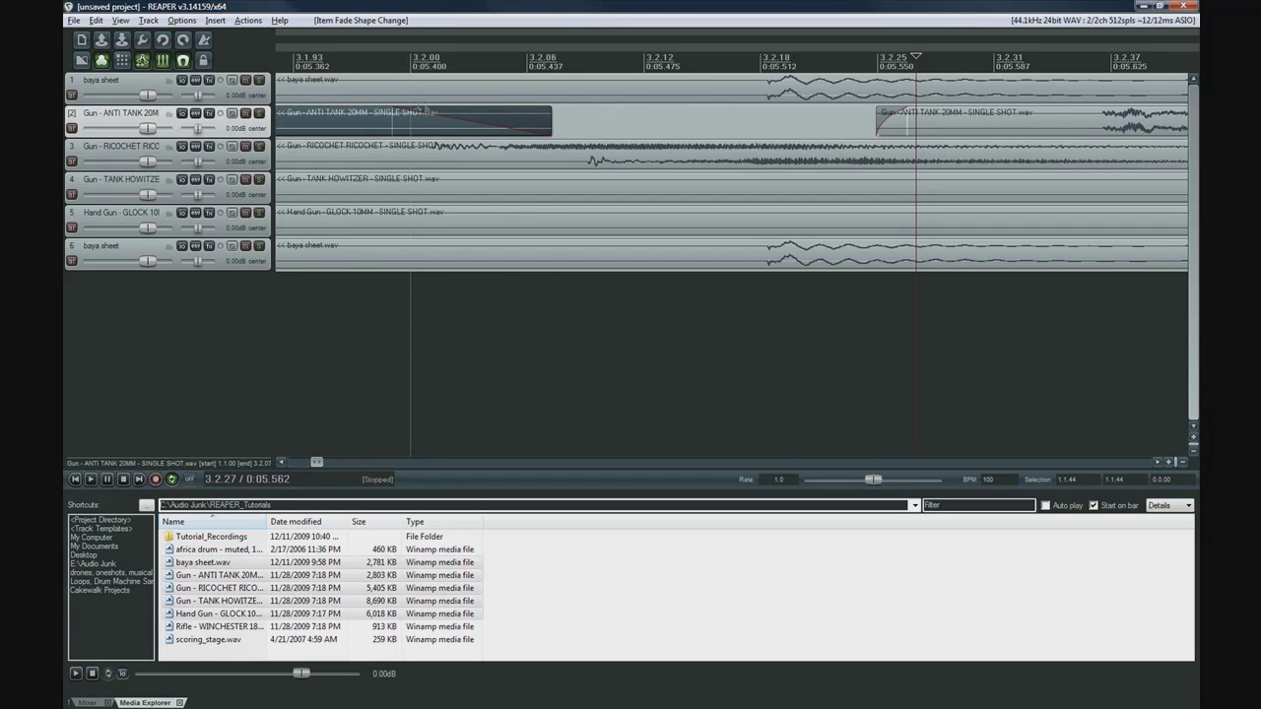
drag(369, 117, 627, 116)
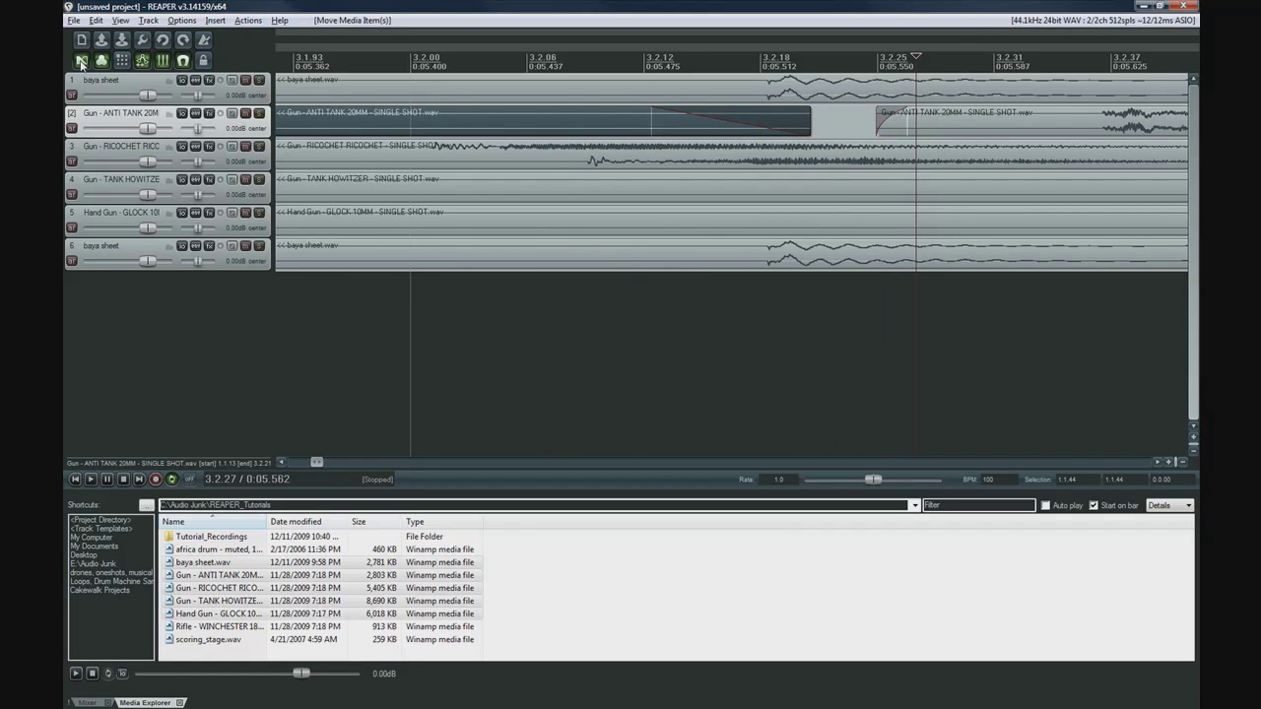
scroll(652, 166, down, 5)
Split the RICOCHET item on track 3 at 3.1.95, then mark a range 2.3.00–3.2.86.
click(652, 165)
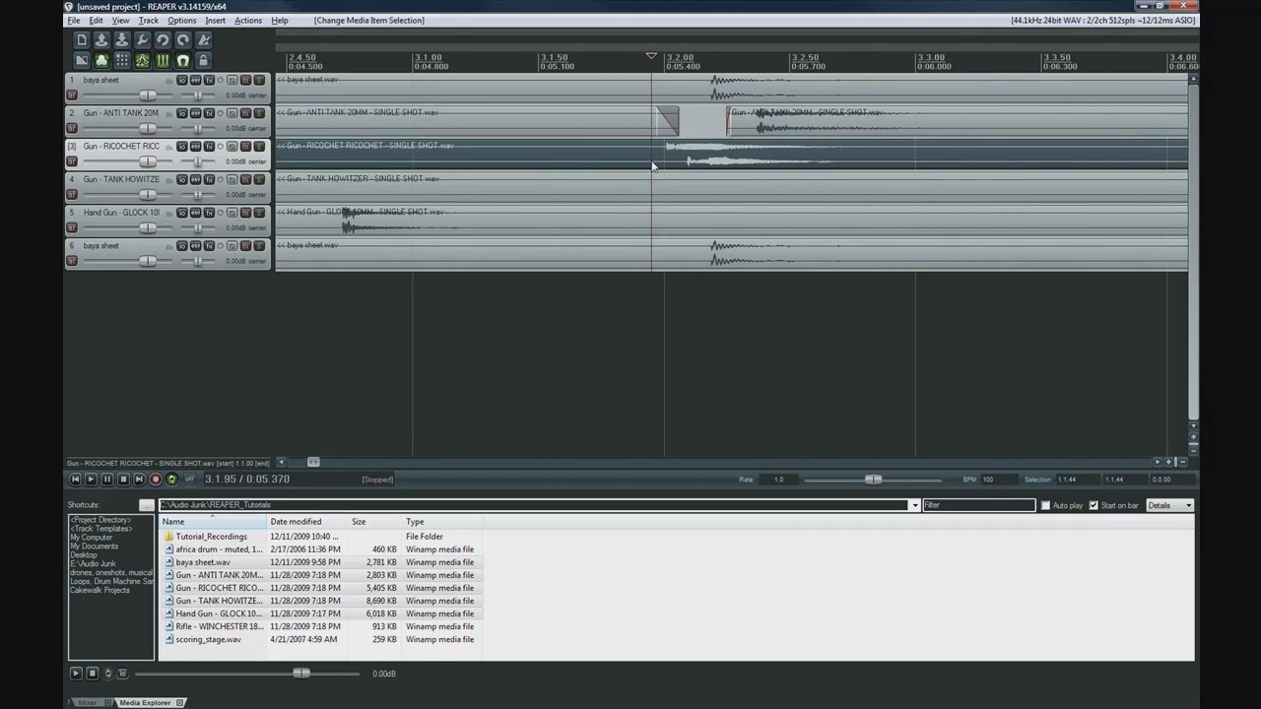
scroll(652, 166, up, 8)
key(s)
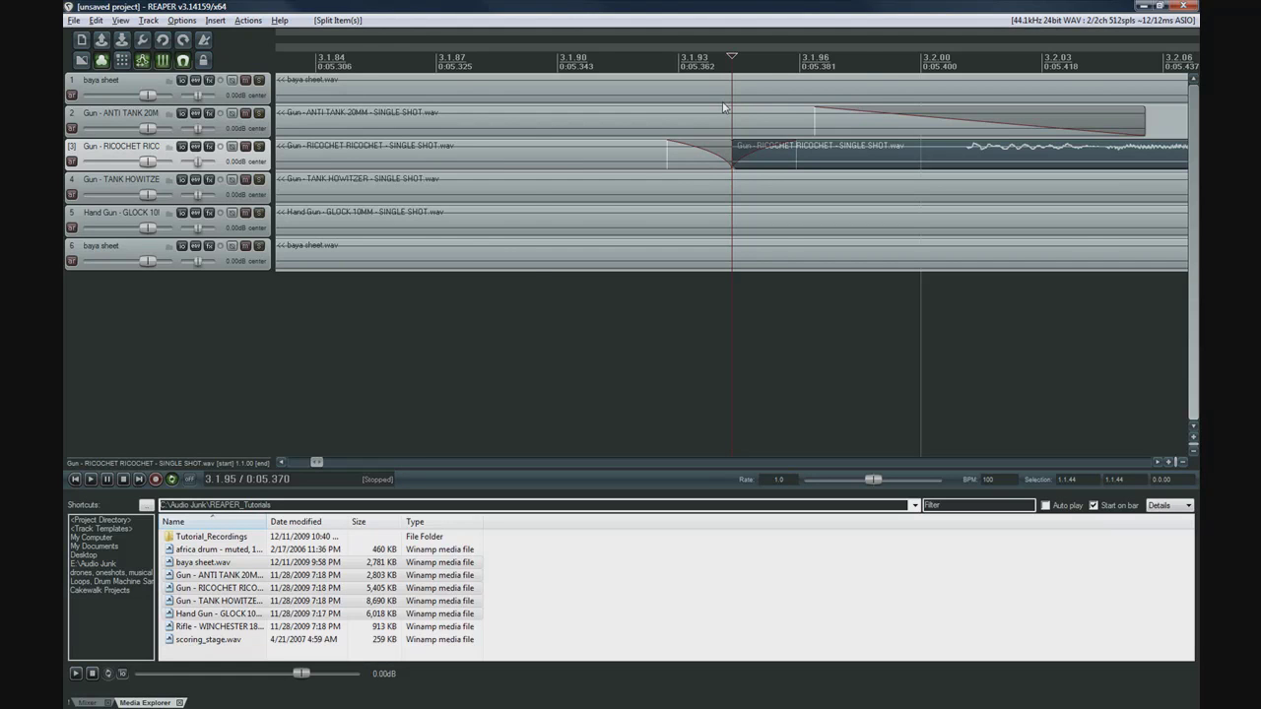
scroll(722, 253, down, 5)
scroll(689, 246, down, 2)
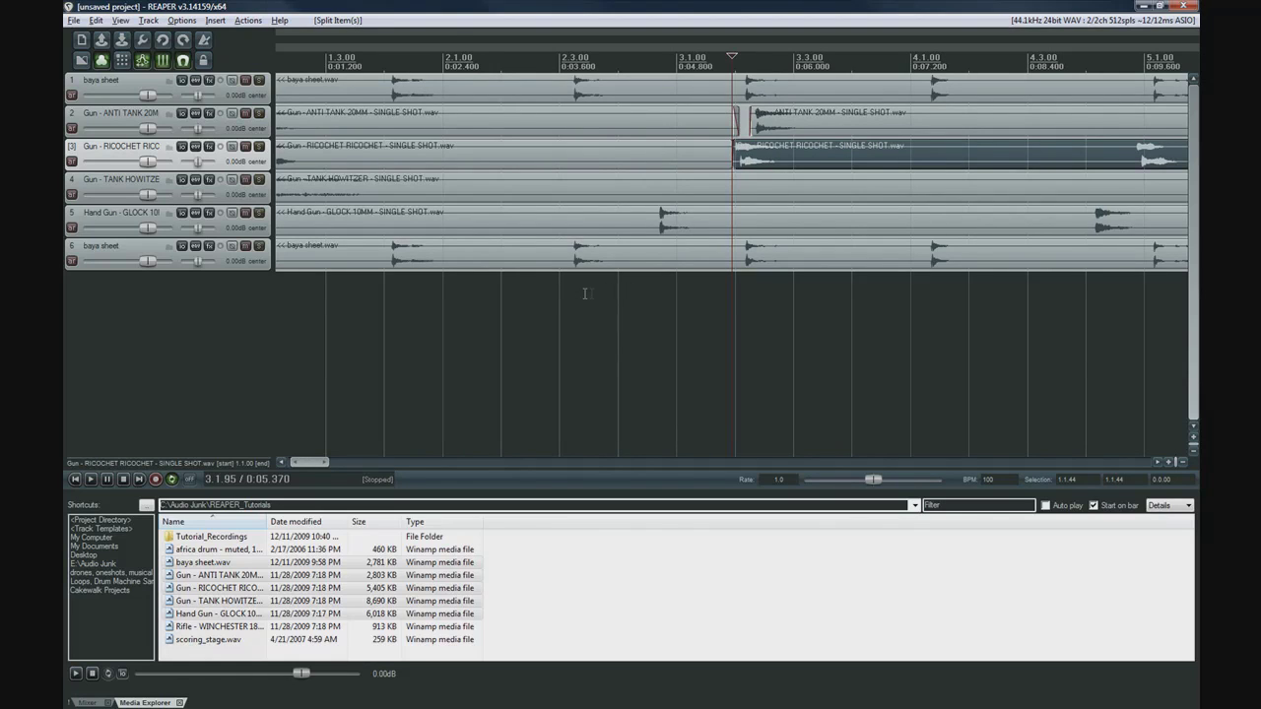
drag(563, 295, 786, 306)
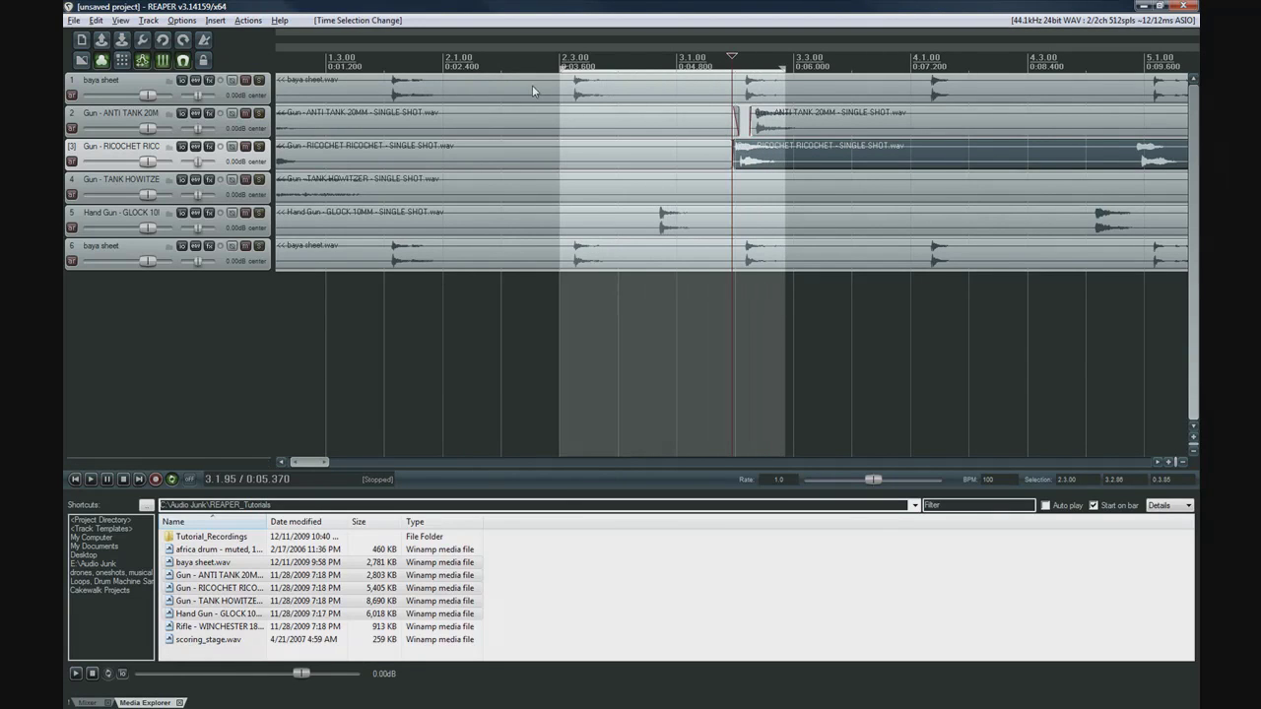
Set the edit point in the range, choose Render time selection, then cancel the Render dialog.
click(774, 291)
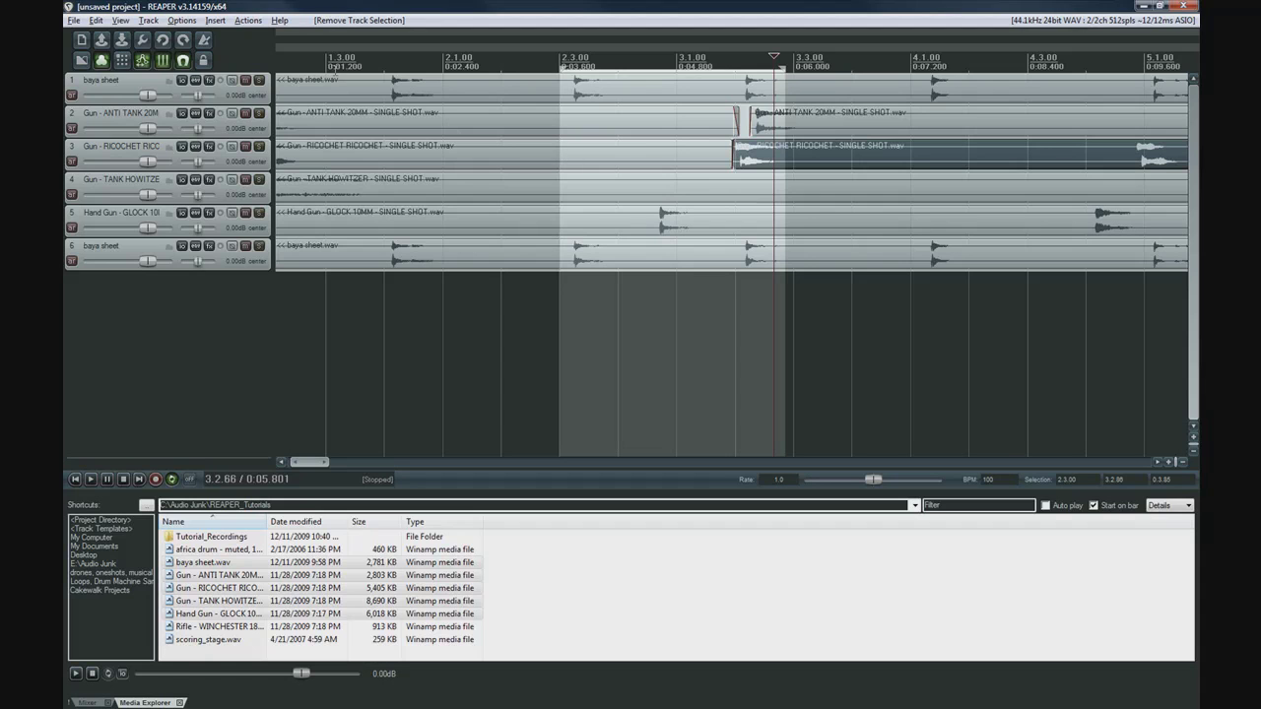
click(76, 20)
click(101, 210)
click(594, 297)
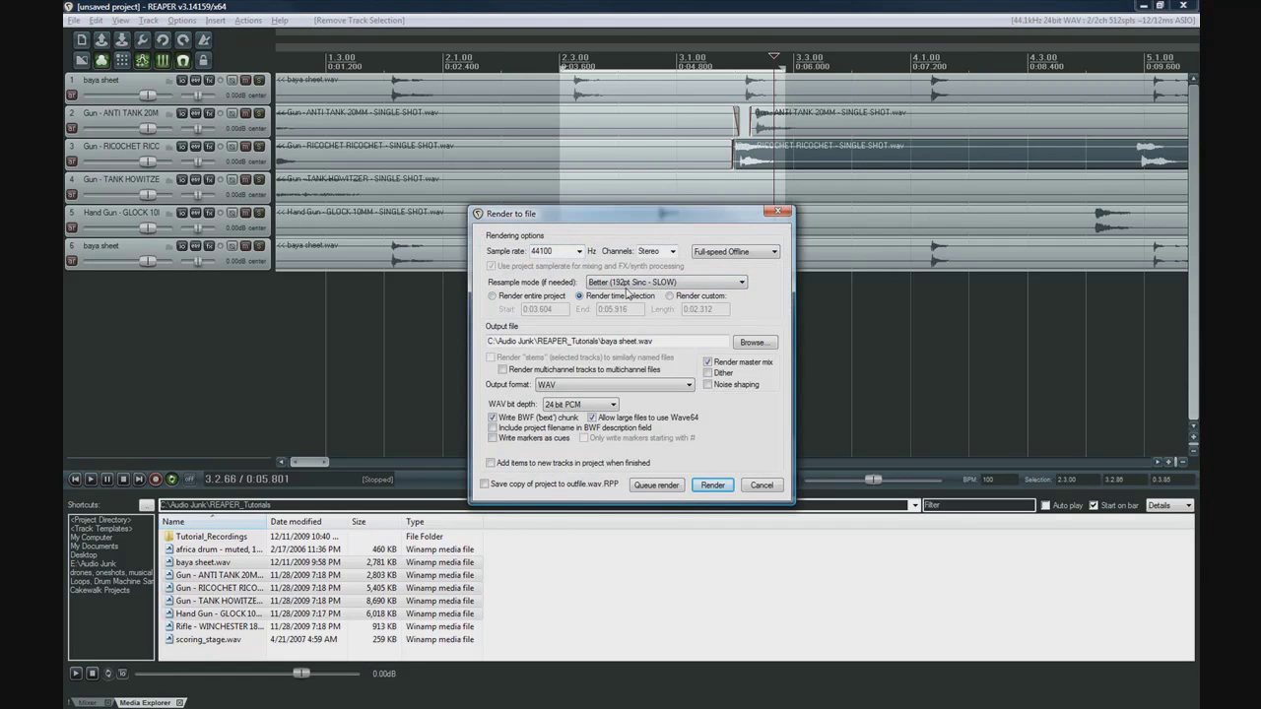
click(764, 485)
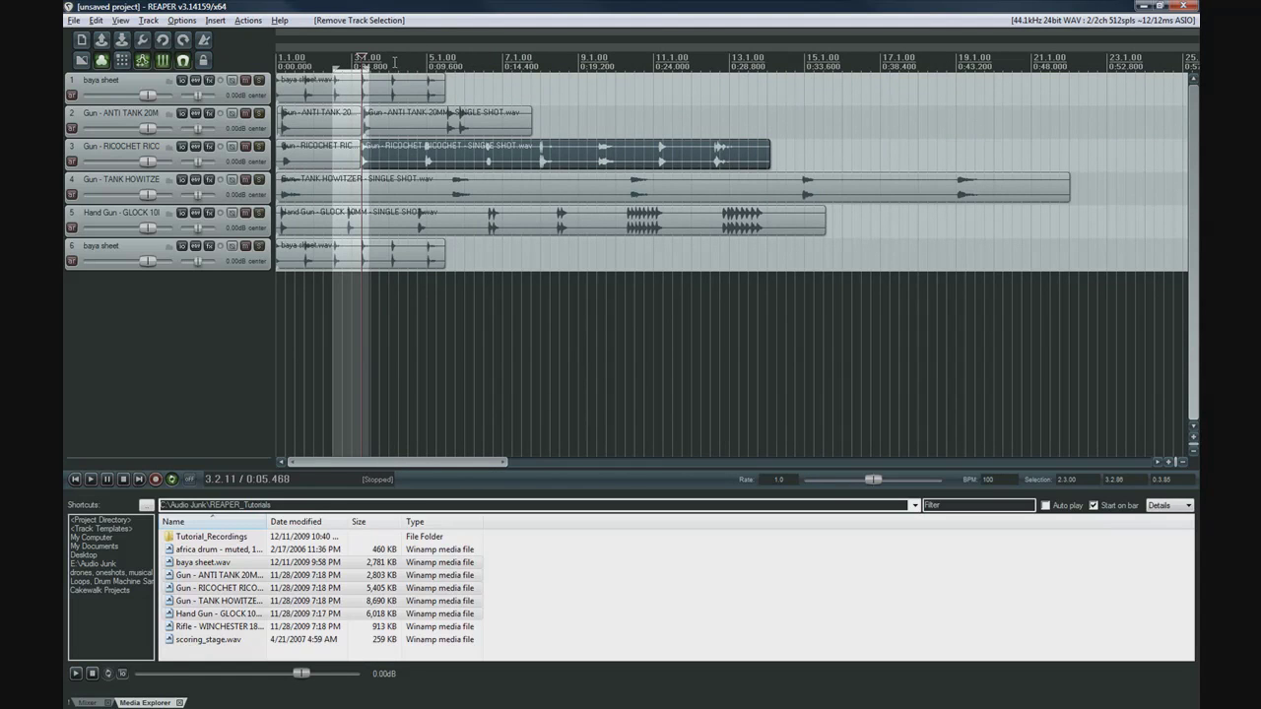
Set the time selection to the full project span, then to the RICOCHET item's span.
double_click(394, 62)
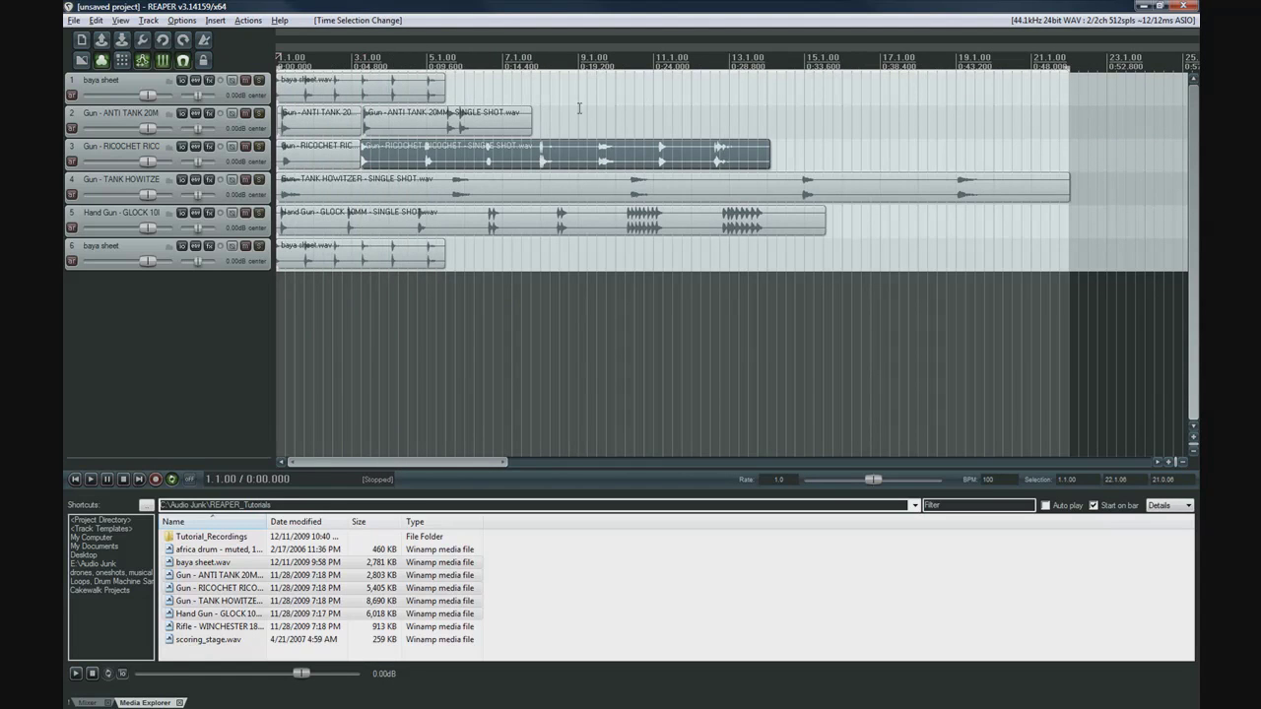
click(600, 158)
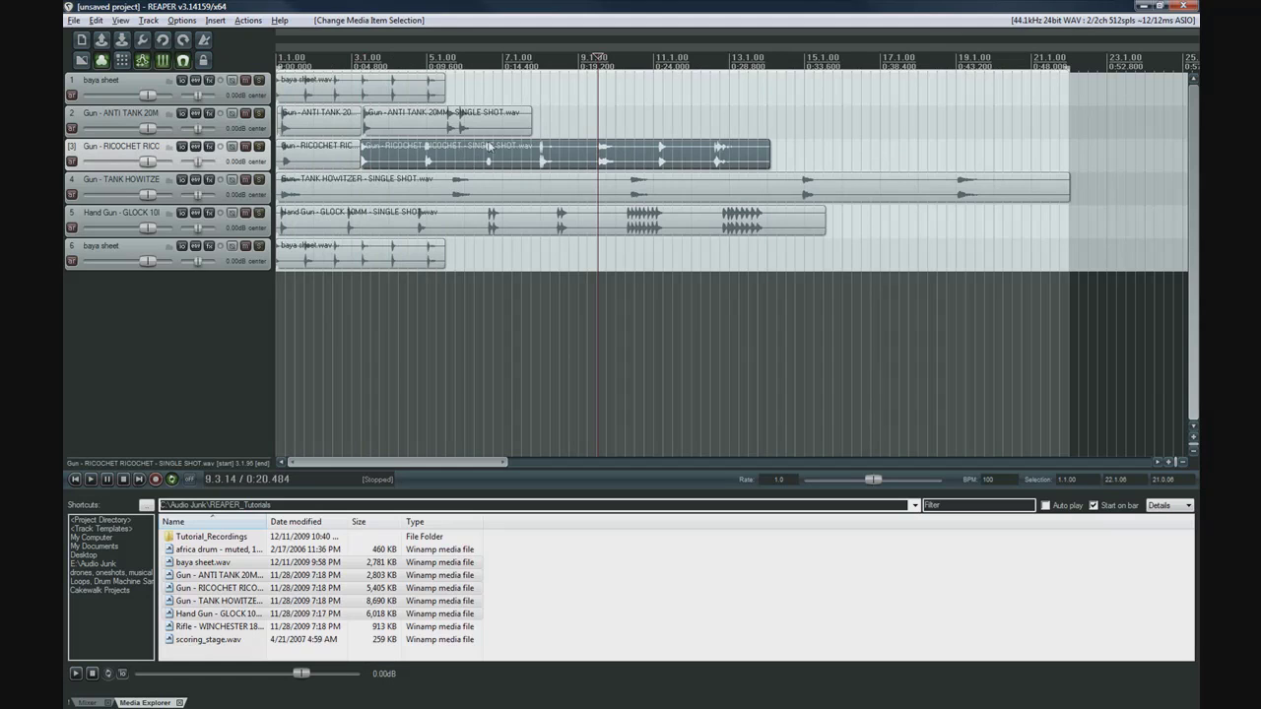
double_click(659, 161)
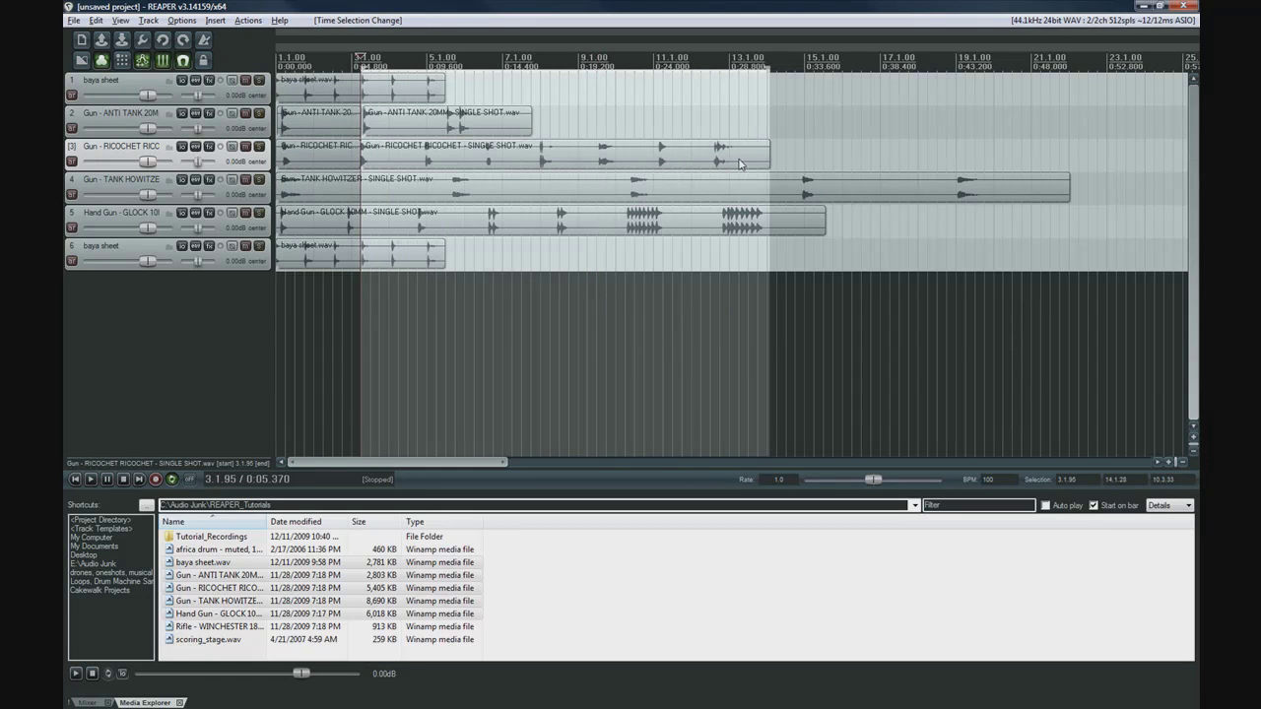
Match the time selection to the second Anti Tank piece (3.2.24–7.4.11), then select the first piece.
click(528, 124)
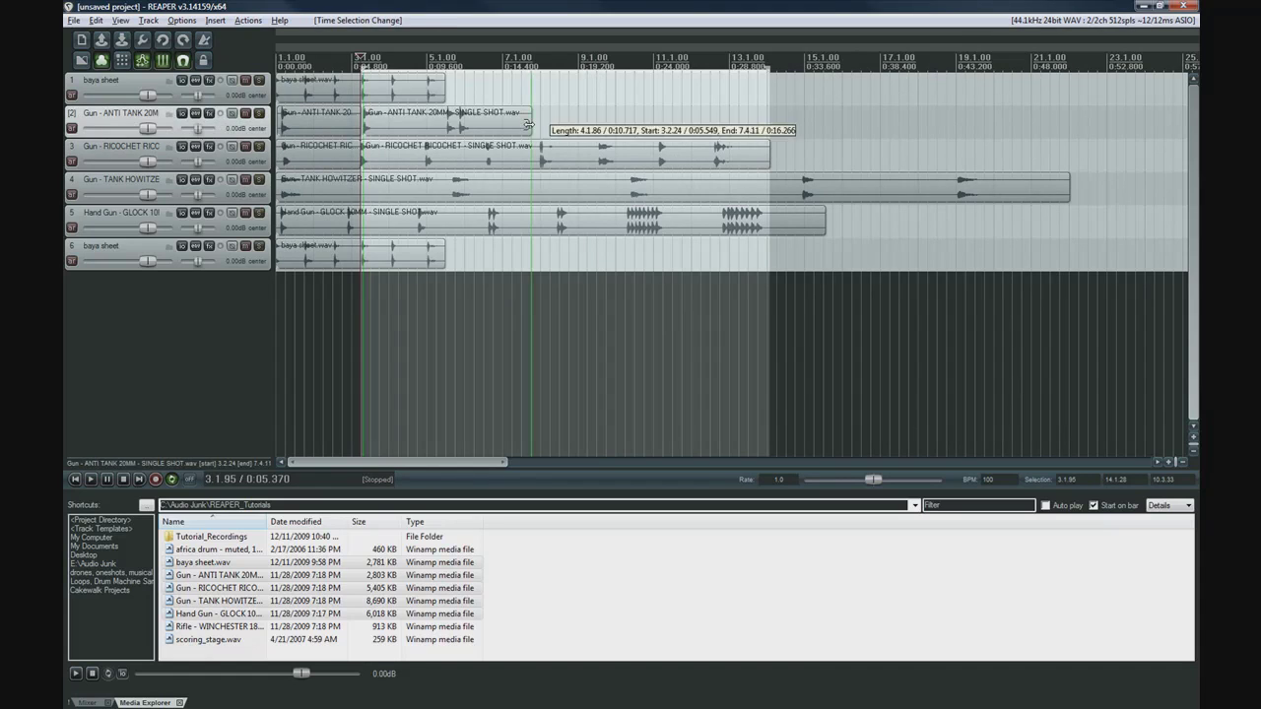
click(527, 123)
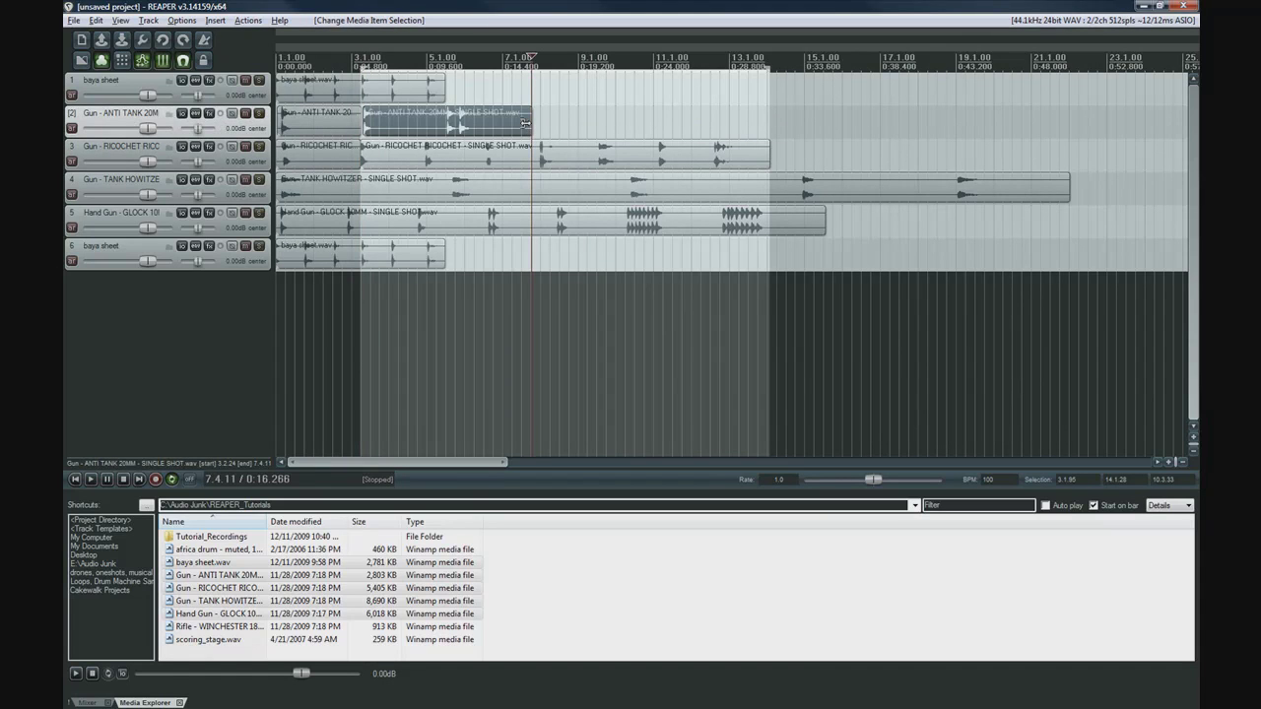
double_click(528, 123)
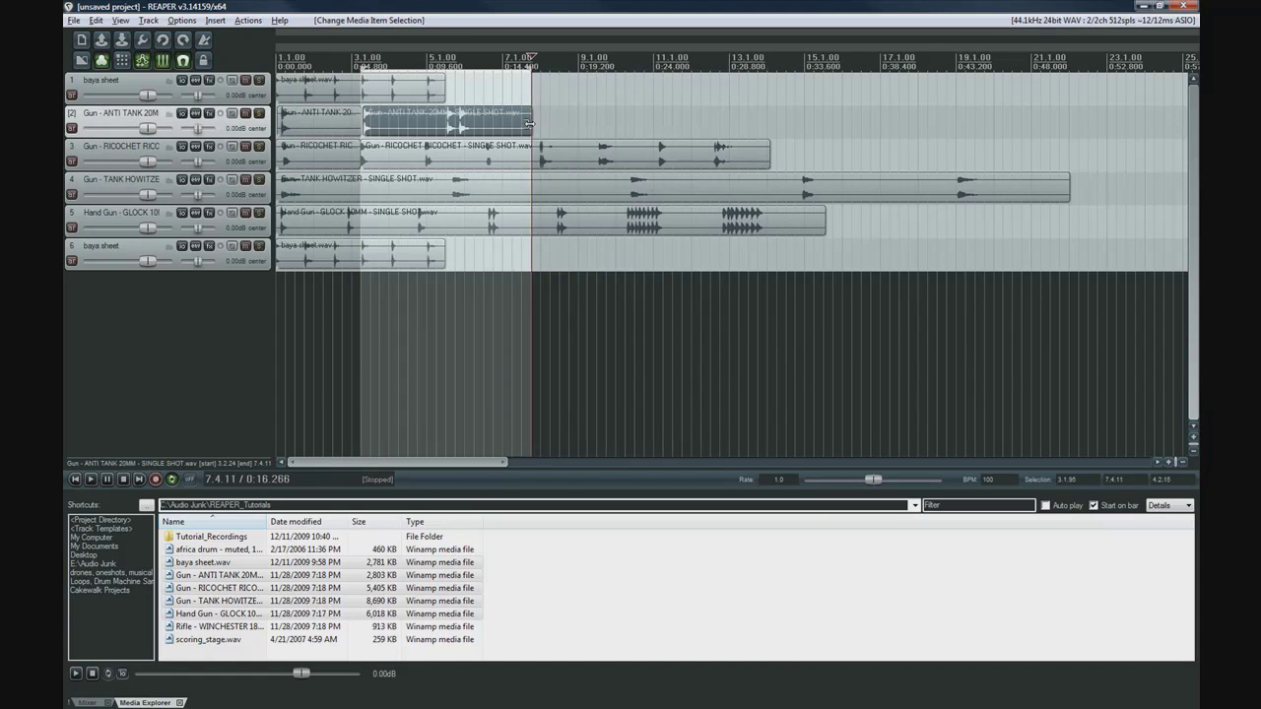
click(364, 123)
scroll(368, 123, up, 3)
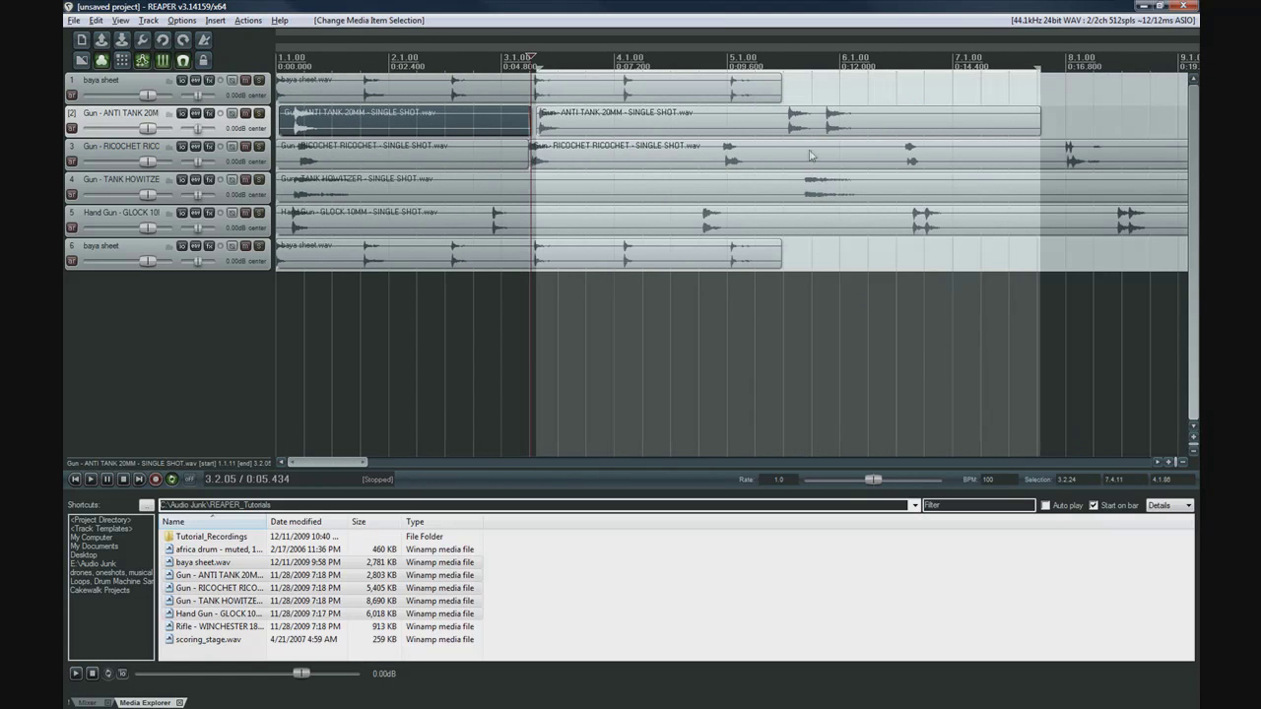
Open Snap/Grid Settings from the snap toggle, reopen it, move the dialog aside and close it.
right_click(187, 61)
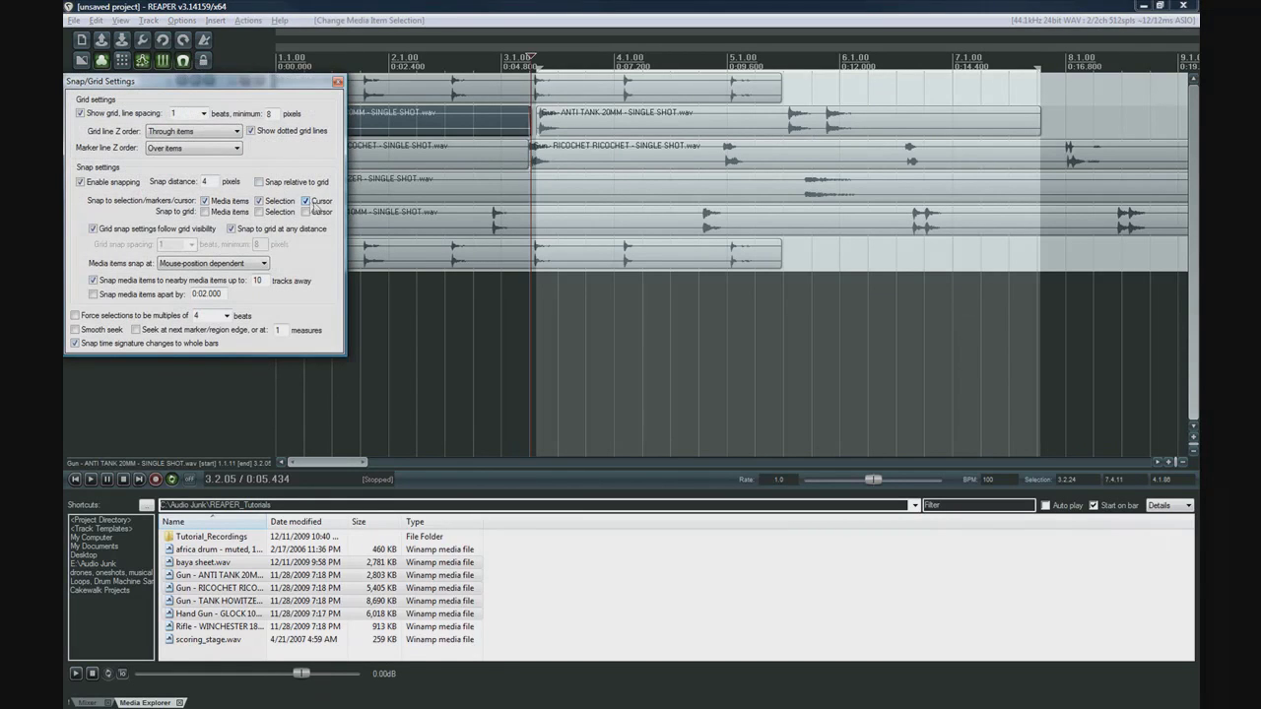
click(337, 82)
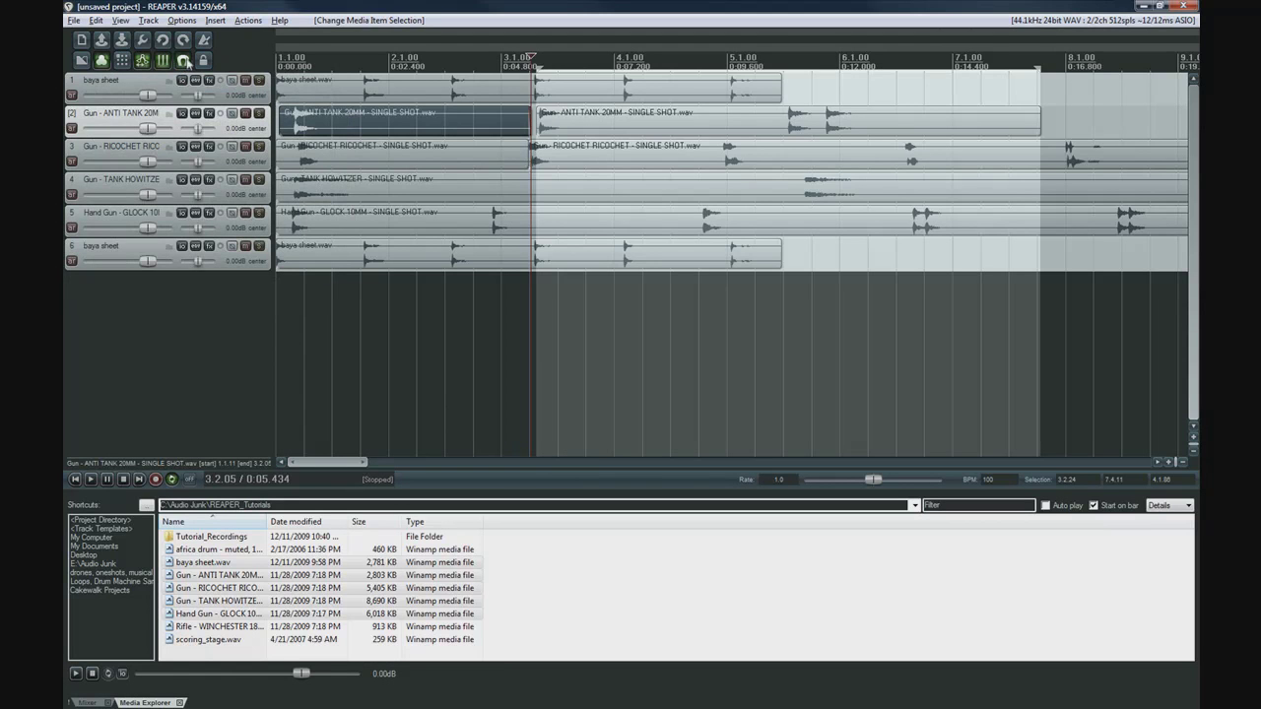
right_click(184, 61)
drag(189, 82, 243, 105)
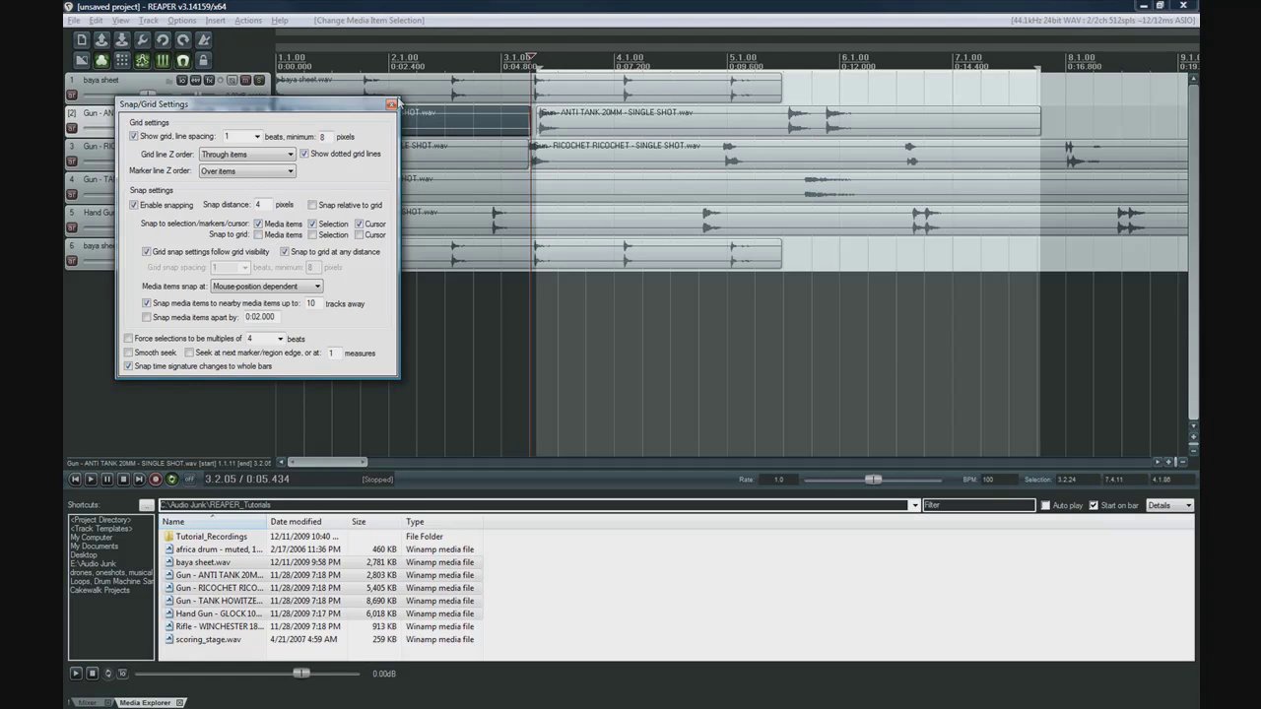
click(391, 103)
Trial-move the Ricochet and Anti Tank items, undo both moves, then draw an empty MIDI item on track 1.
scroll(471, 155, down, 3)
scroll(471, 155, down, 3)
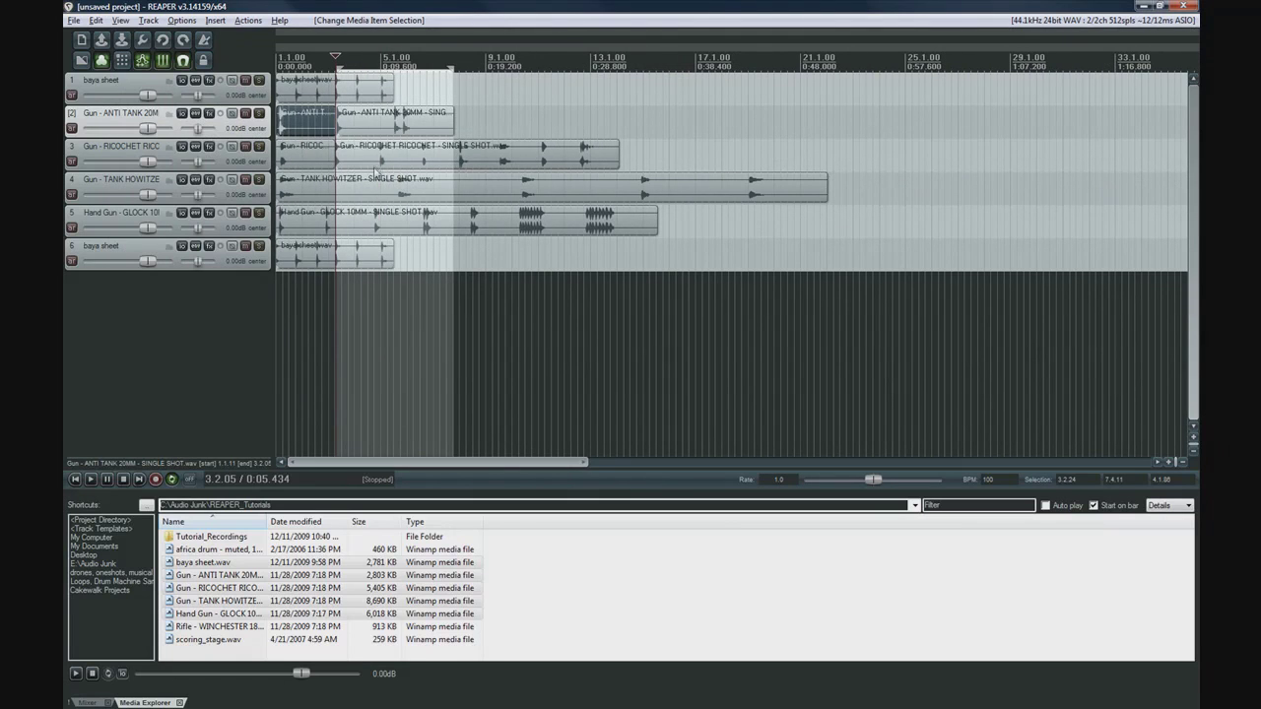
drag(381, 158, 501, 156)
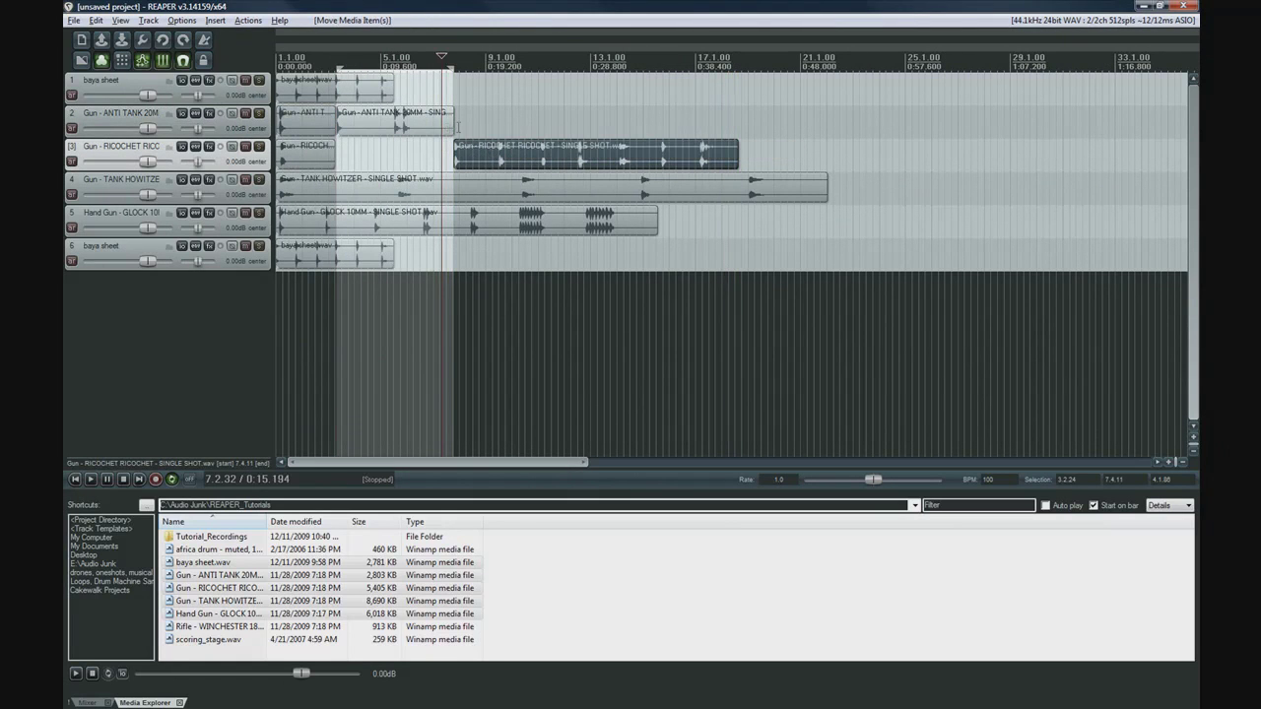
drag(397, 119, 513, 119)
key(ctrl+z)
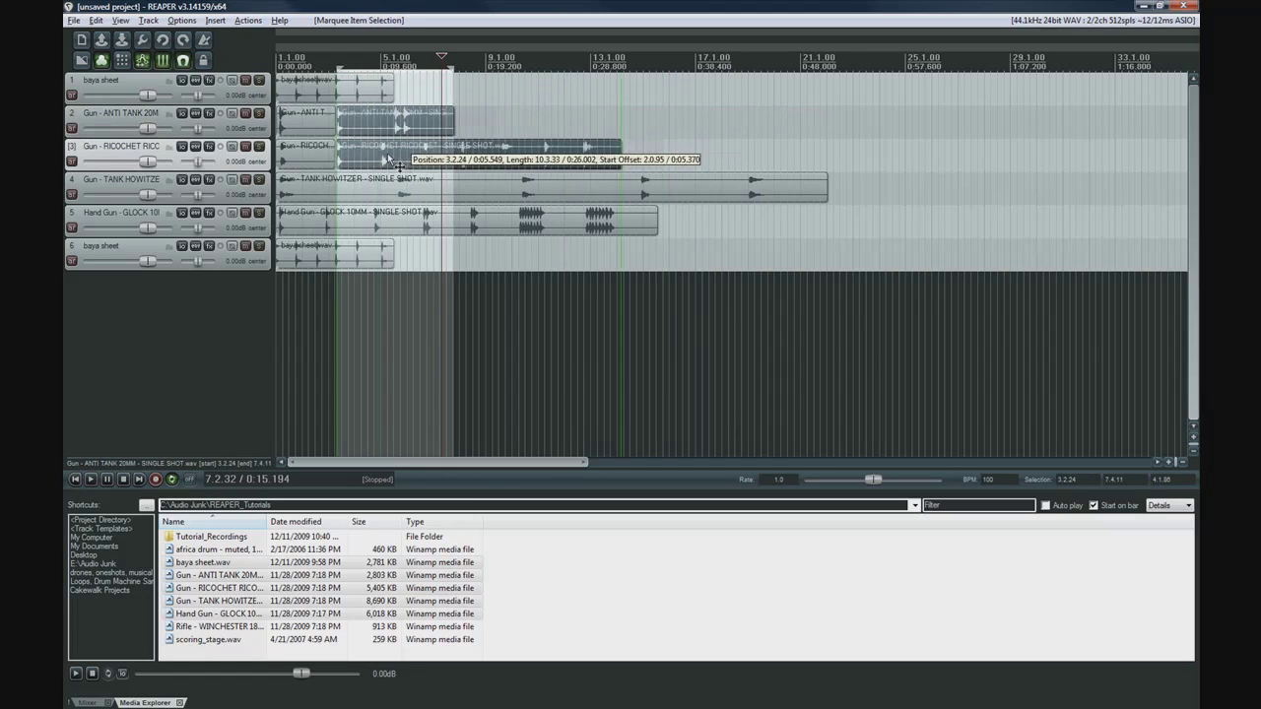
key(ctrl+z)
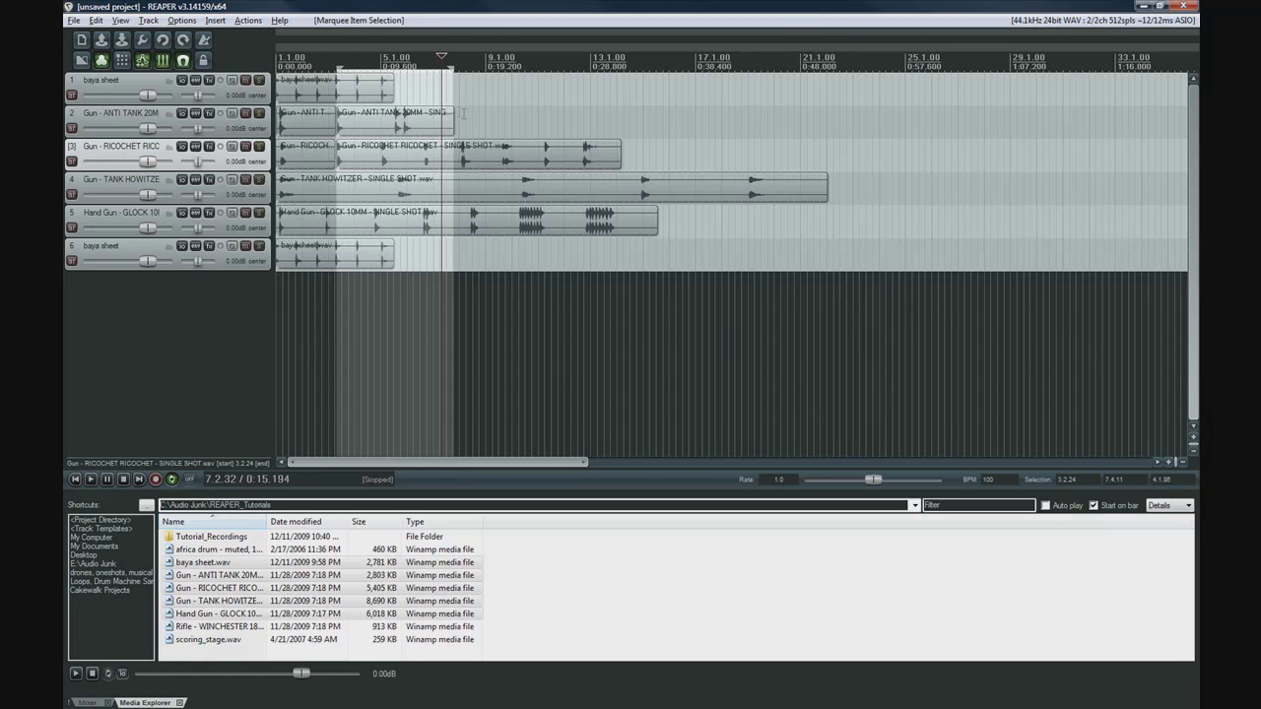
drag(438, 98, 421, 94)
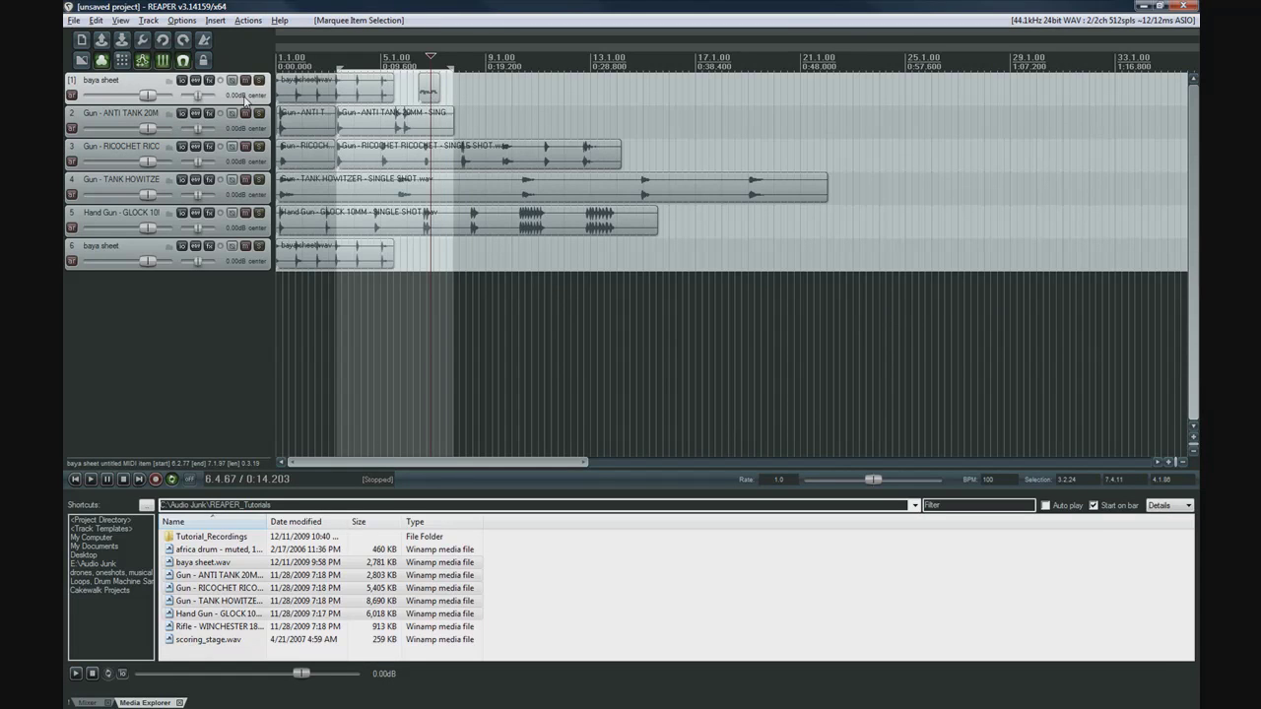
Show the mixer with the master and six track channel strips.
click(88, 702)
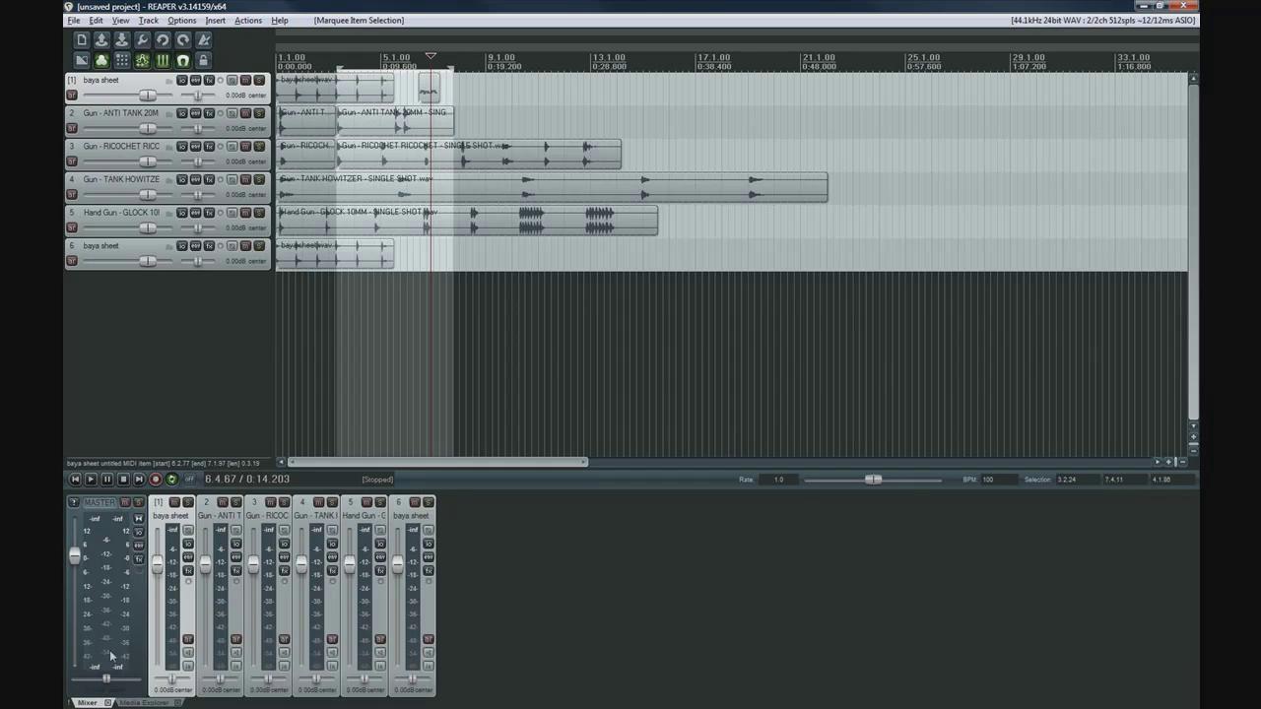
Make baya sheet a folder track containing the five tracks below.
click(169, 82)
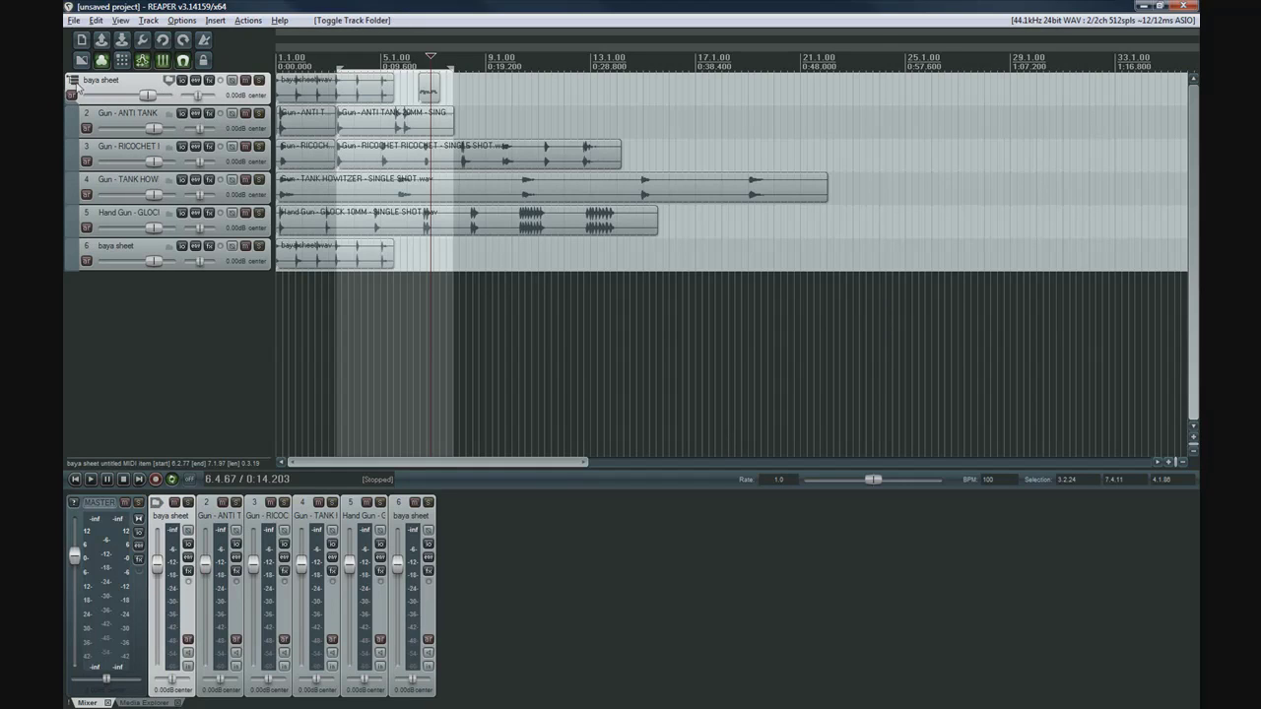
click(169, 148)
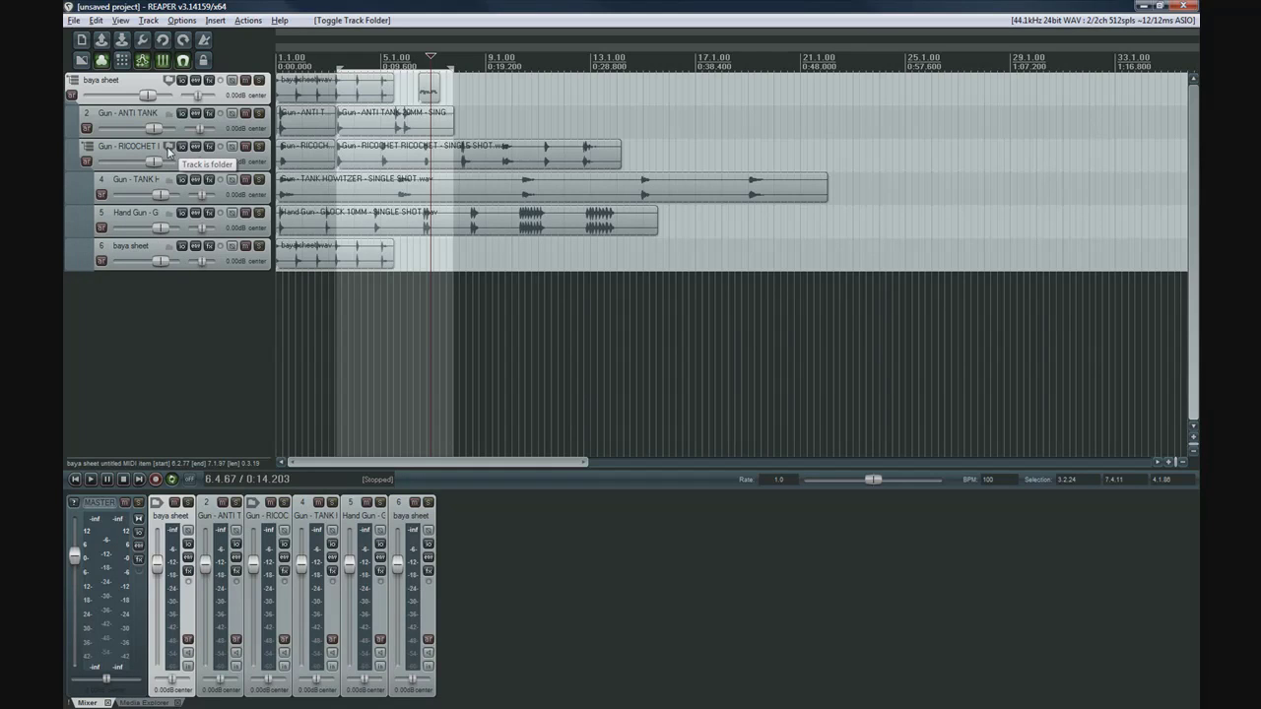
click(169, 148)
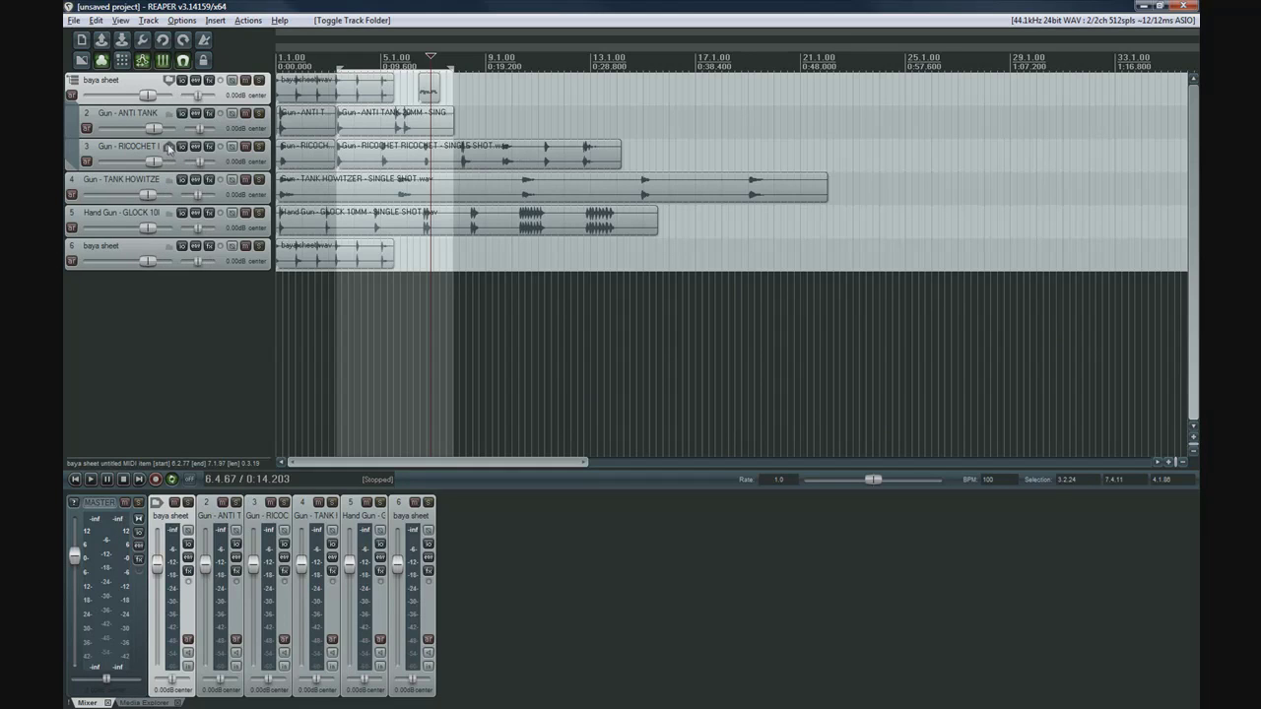
click(170, 83)
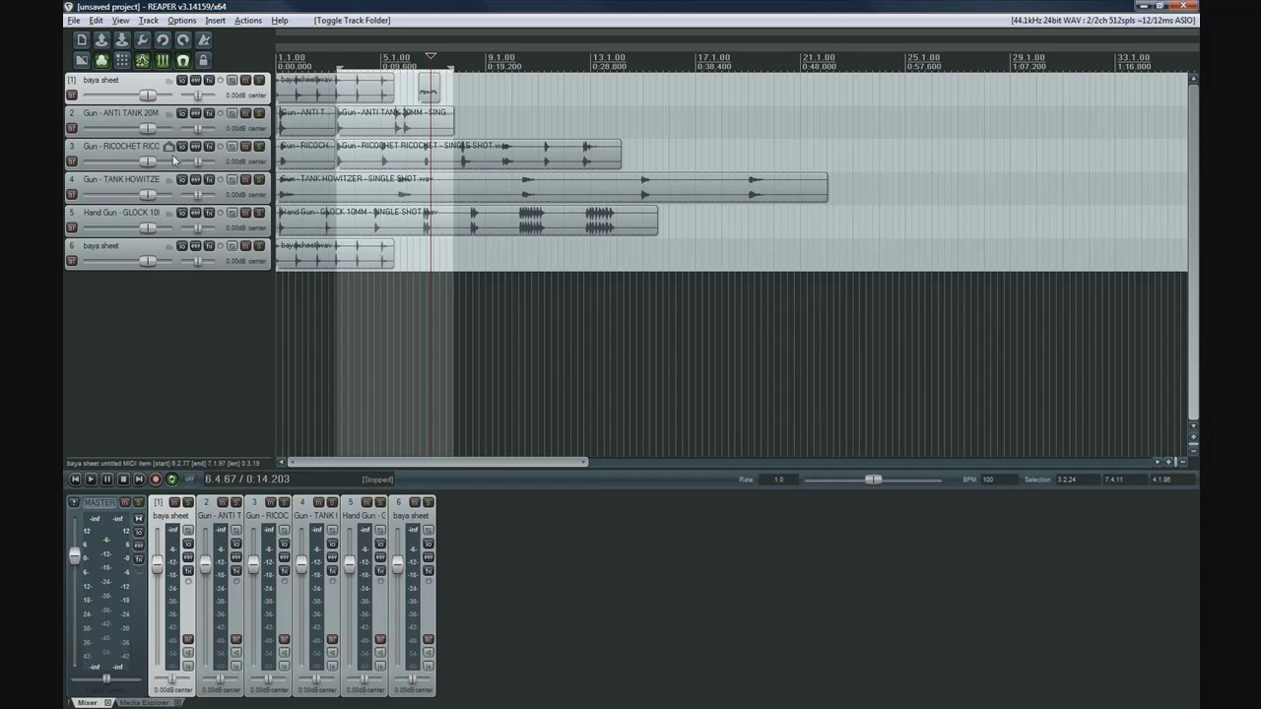
drag(222, 204, 237, 96)
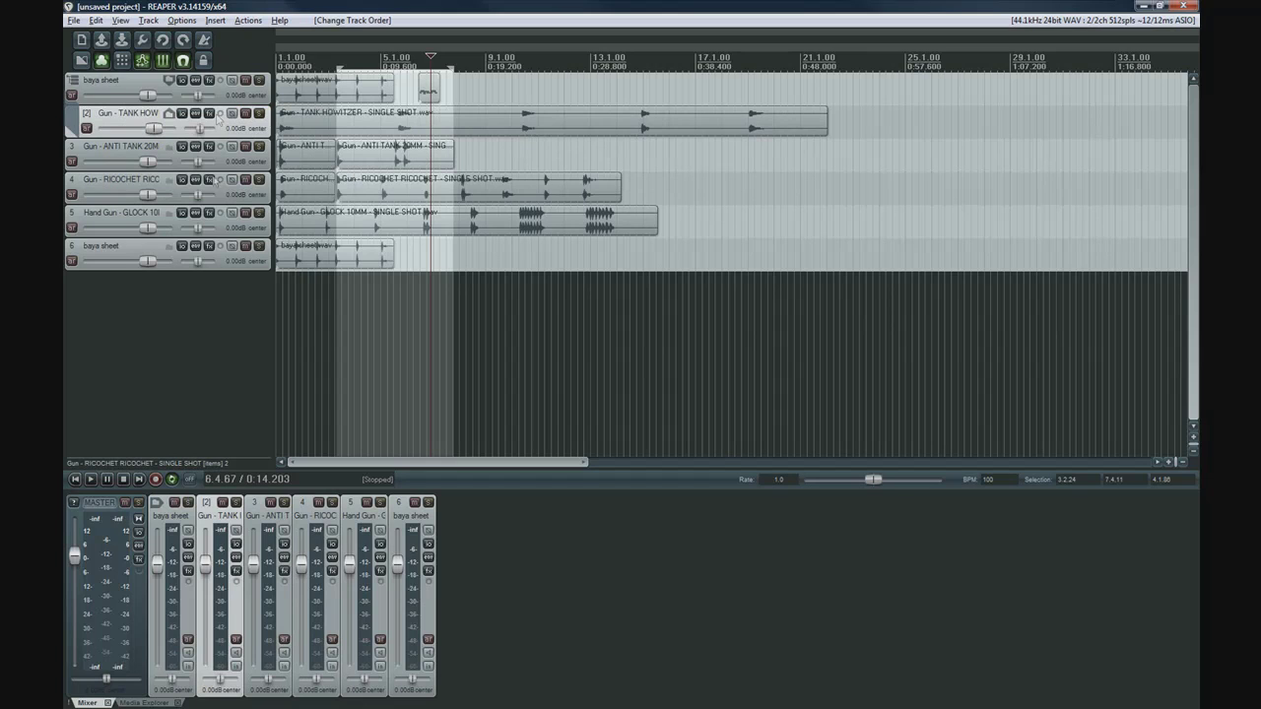
Move the Hand Gun GLOCK and lower baya sheet tracks above Ricochet.
click(236, 227)
shift+click(247, 262)
drag(239, 225, 238, 225)
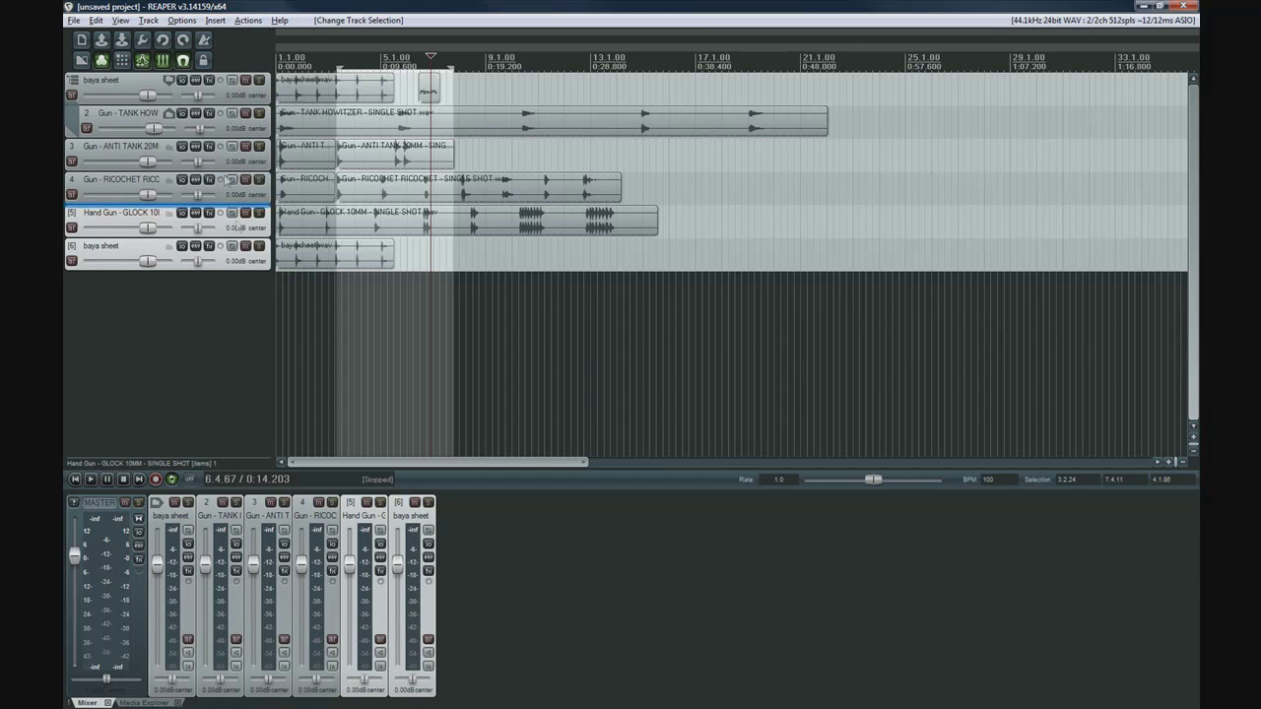
drag(228, 181, 228, 168)
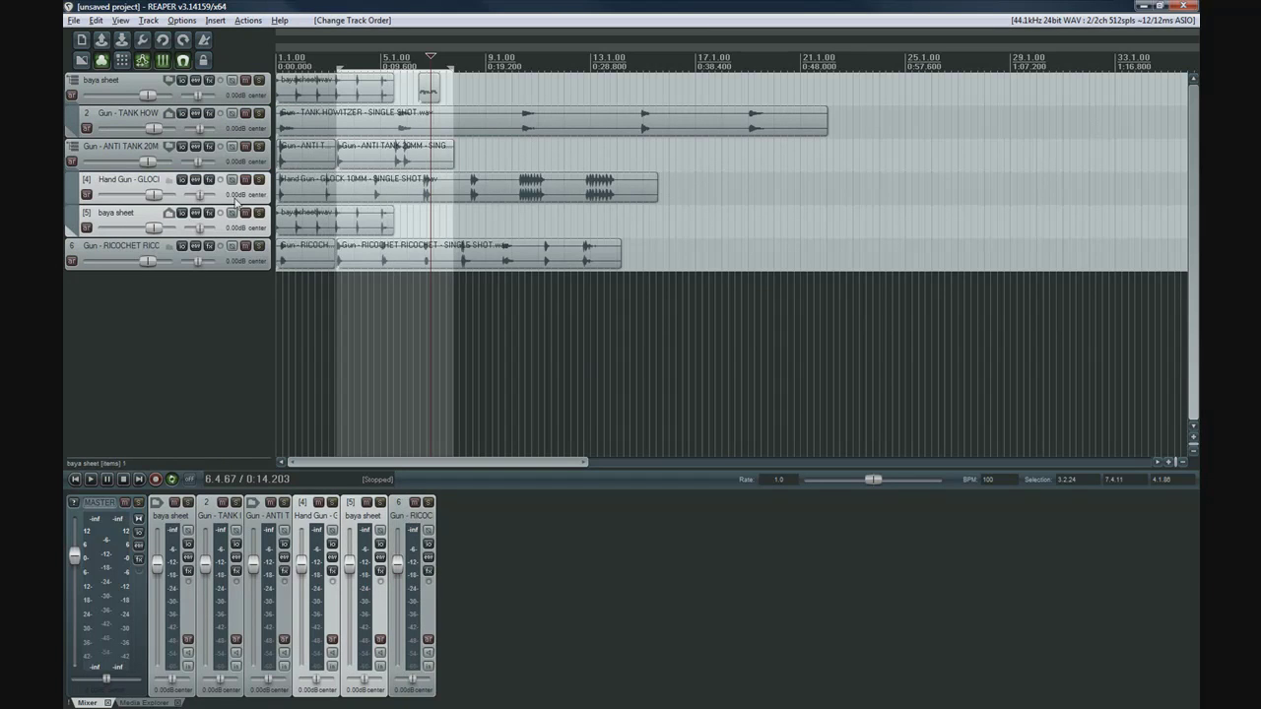
Select the baya sheet folder track and pan it slightly left.
click(130, 190)
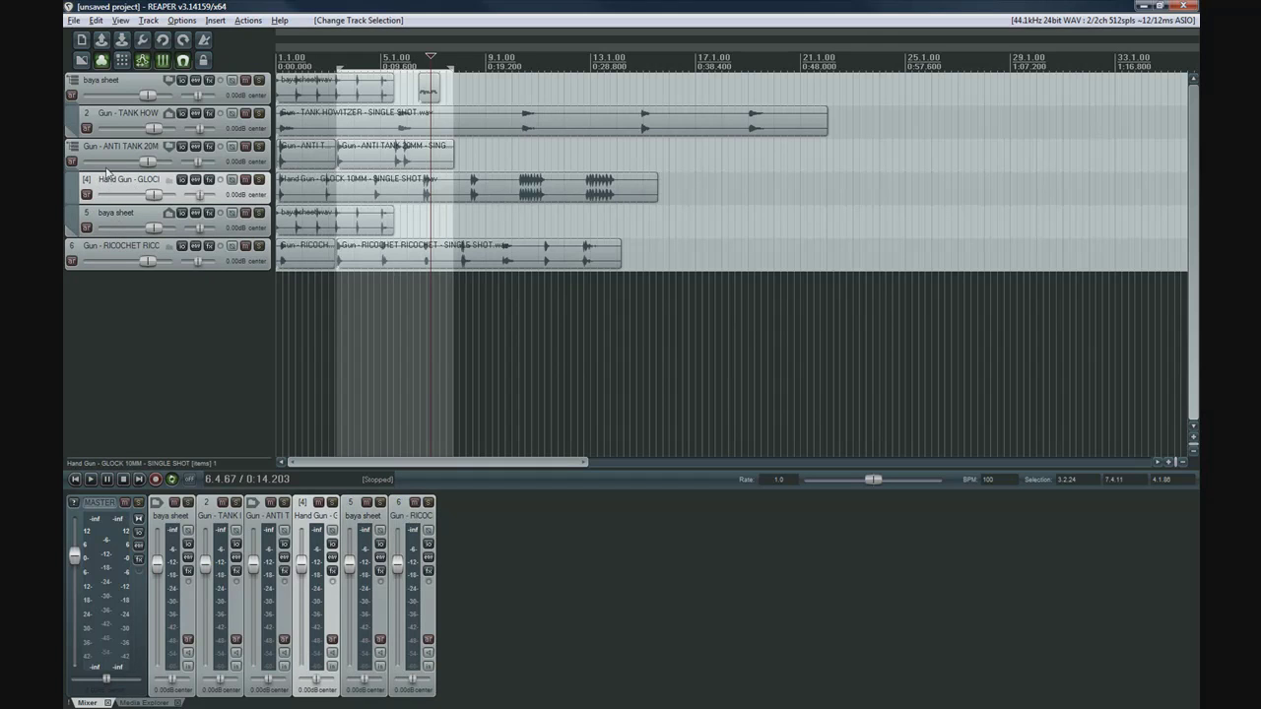
click(100, 91)
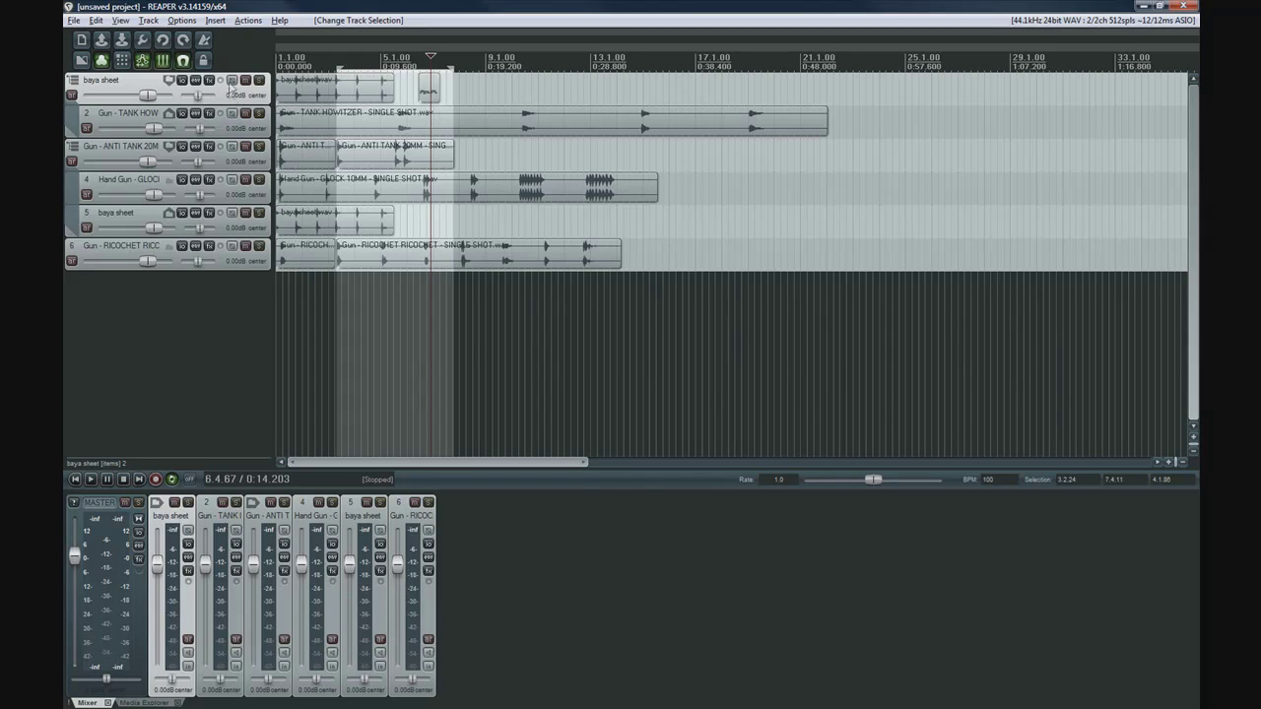
drag(198, 96, 201, 91)
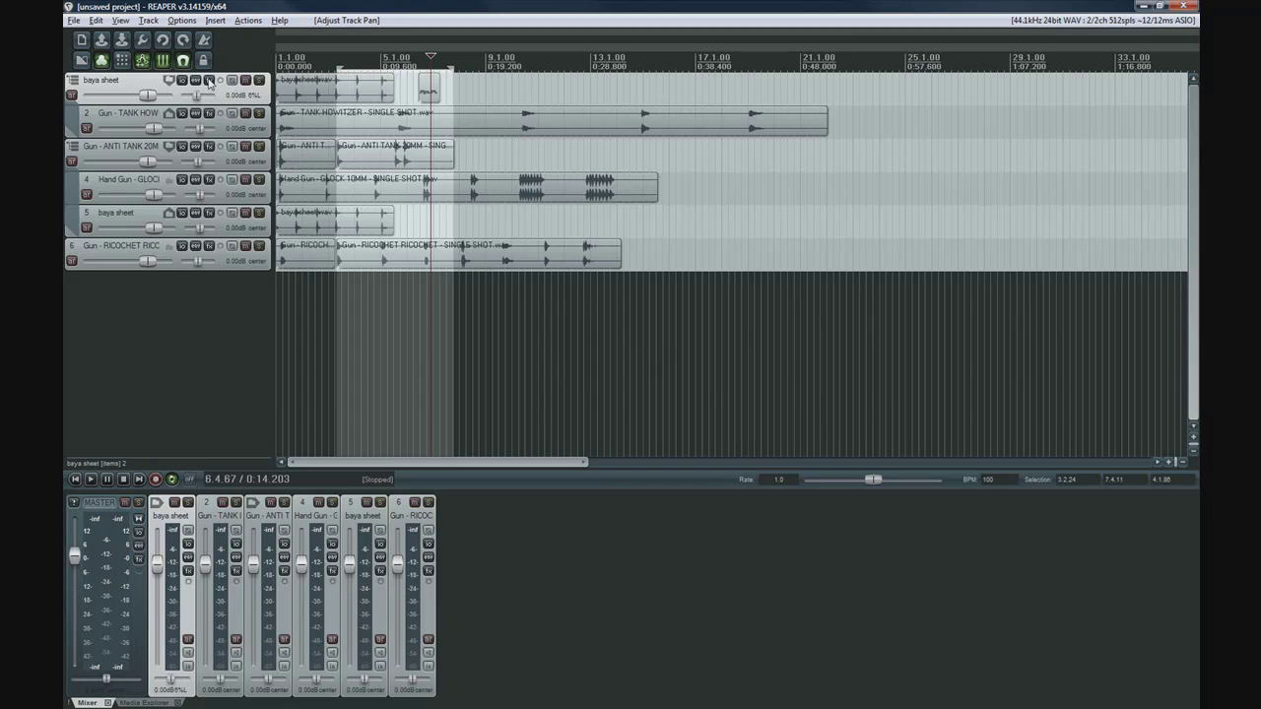
Open baya sheet's FX chain without adding an effect, then insert a new empty track 7.
click(208, 81)
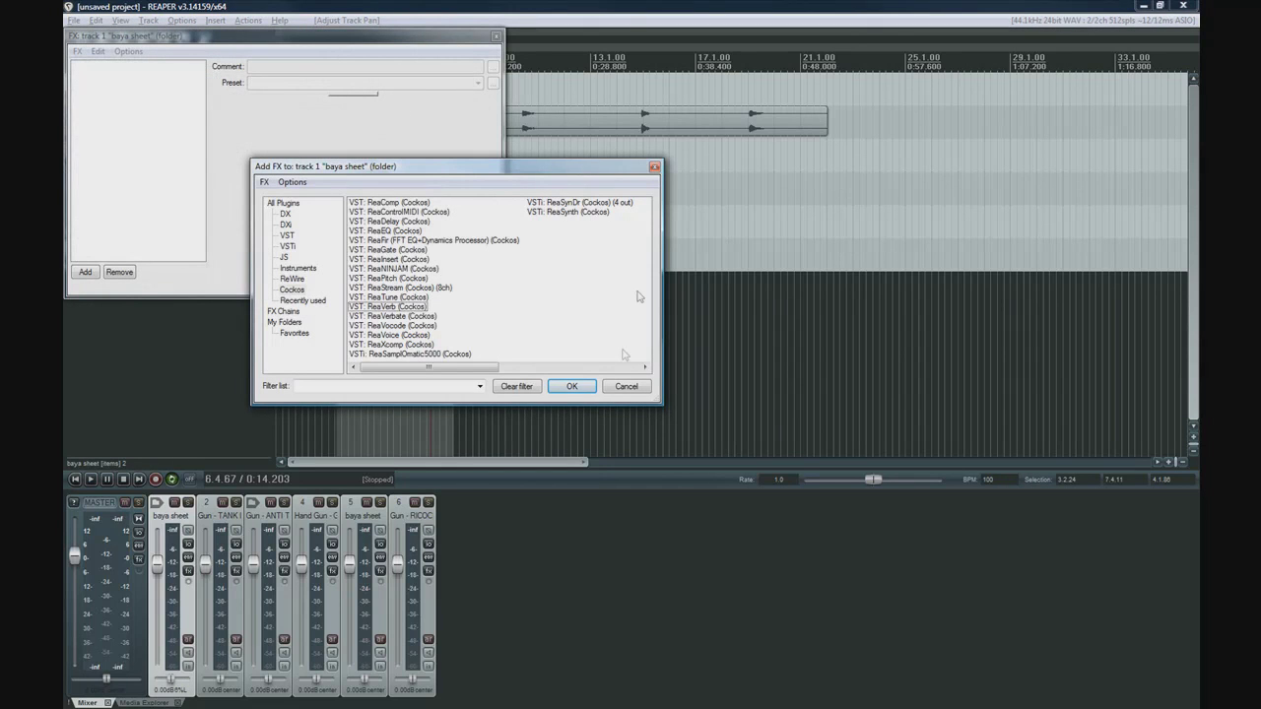
click(628, 387)
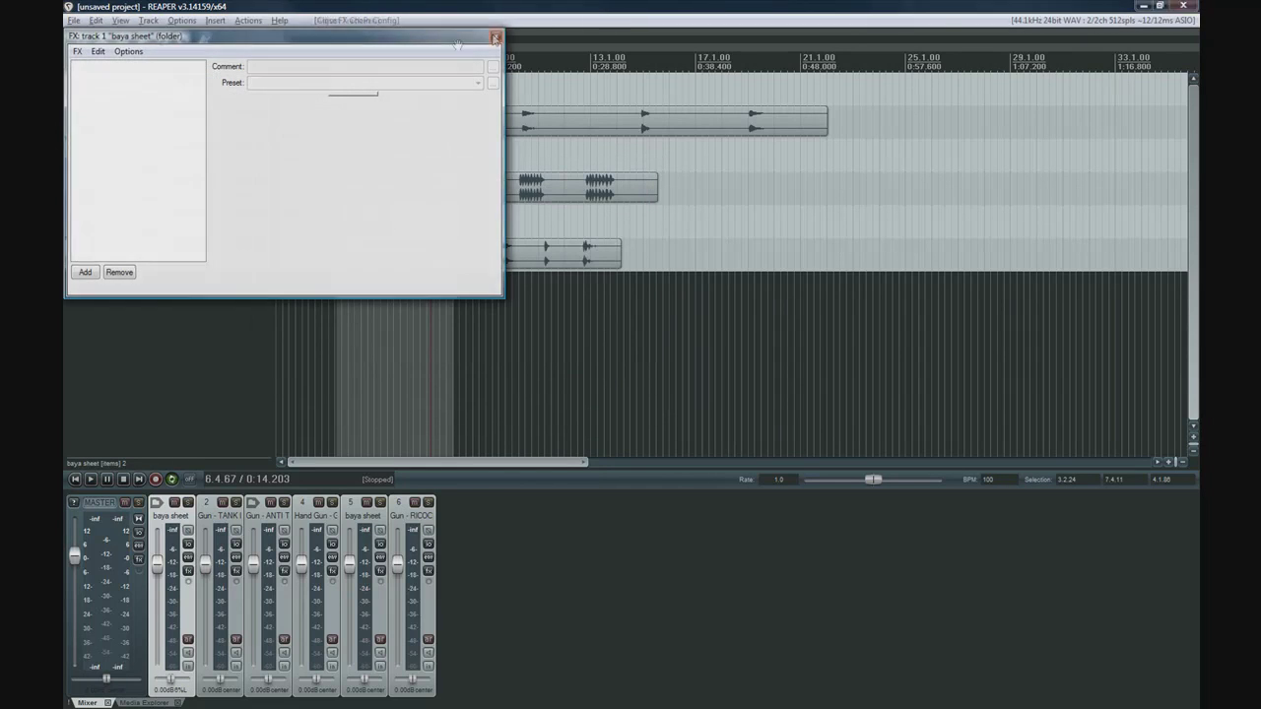
click(496, 36)
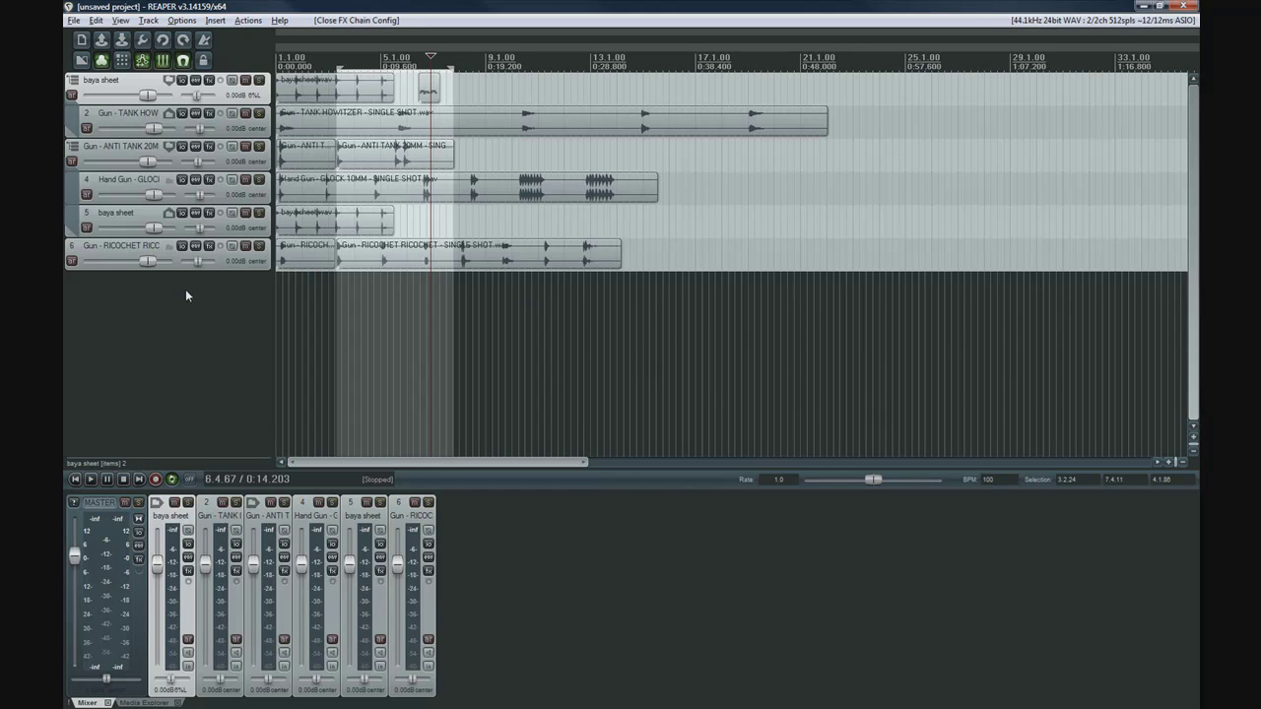
double_click(246, 306)
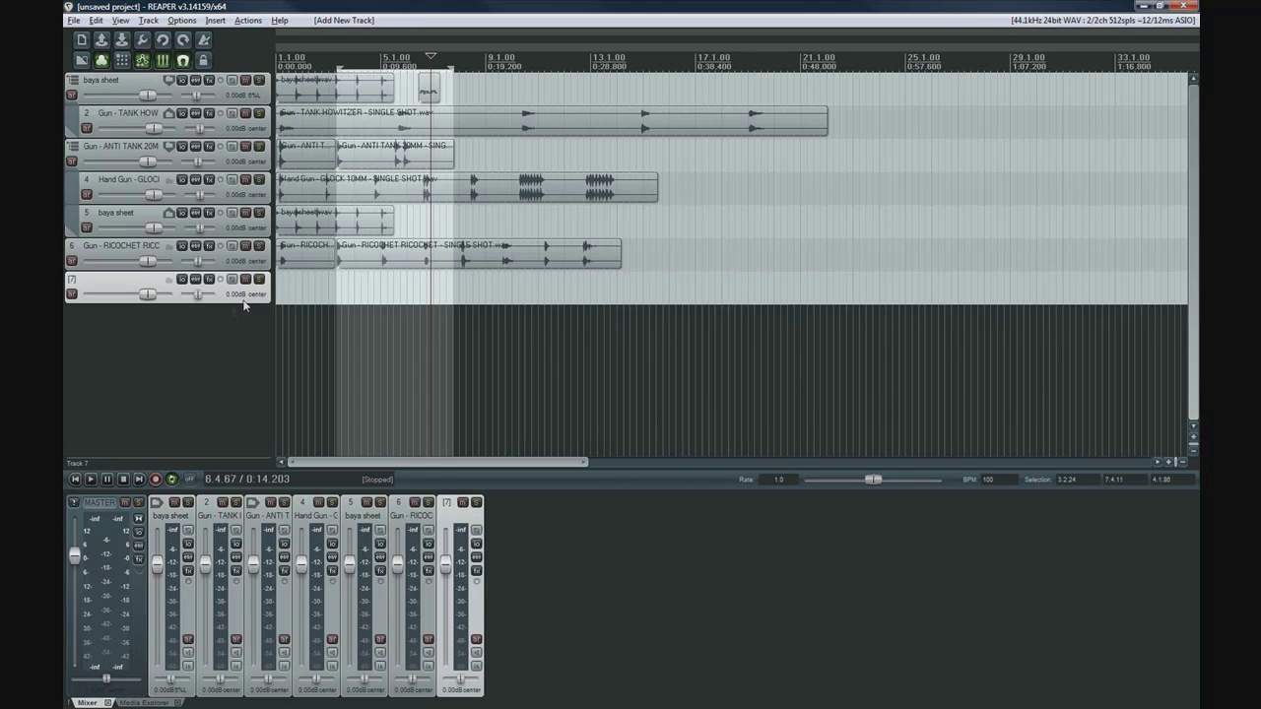
Rename the new track 7 to 'SEND'.
double_click(119, 281)
text(SEND)
key(Return)
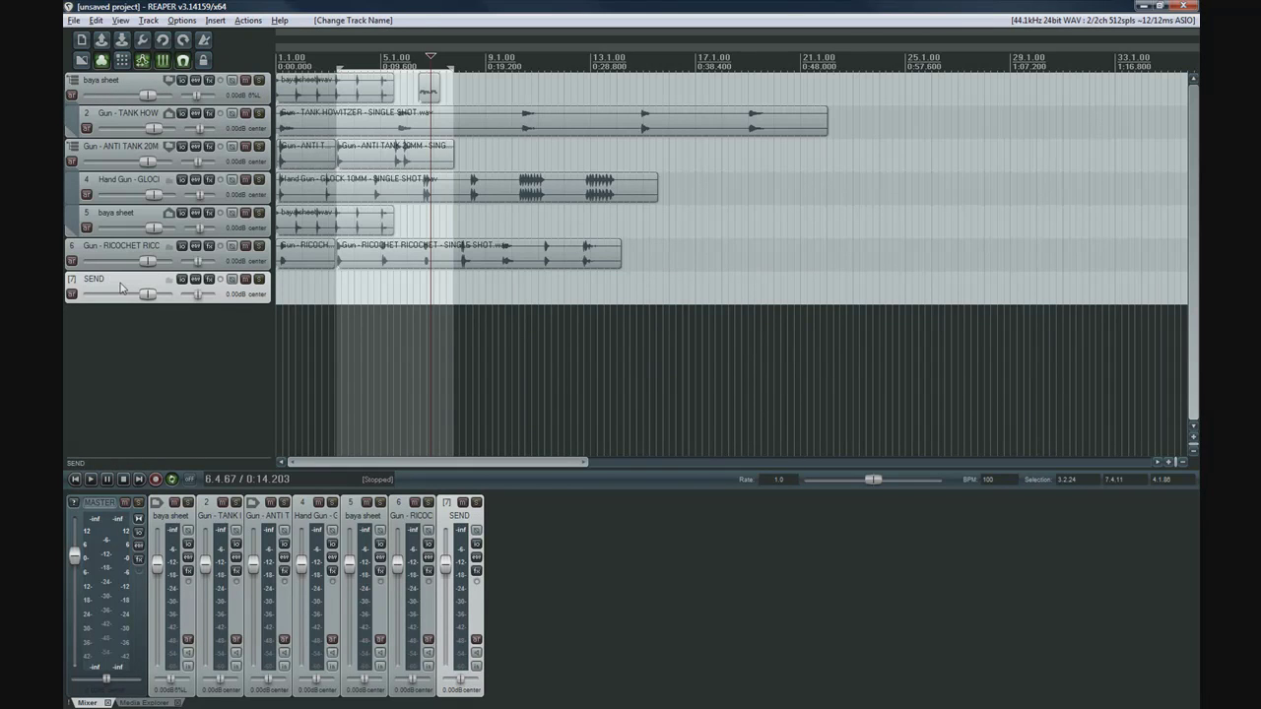
Add ReaVerb to the SEND track and raise its wet level to +0.0.
click(209, 280)
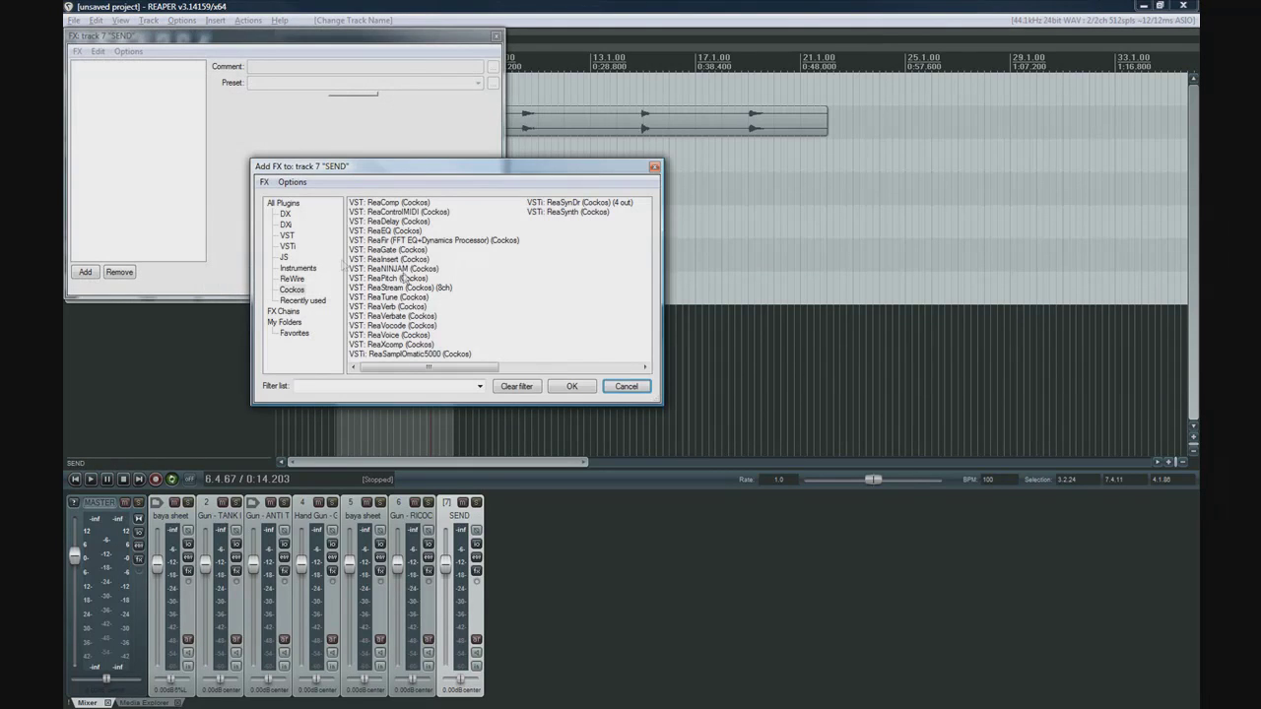
double_click(415, 309)
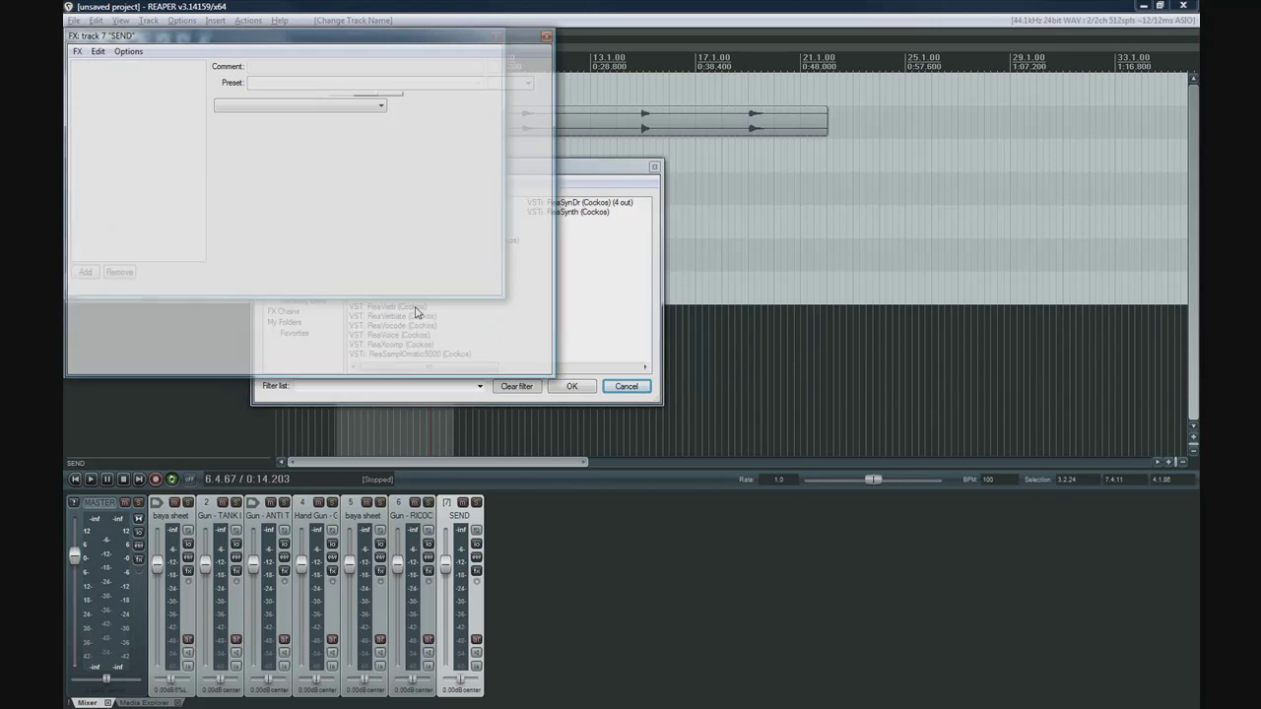
drag(254, 46, 666, 393)
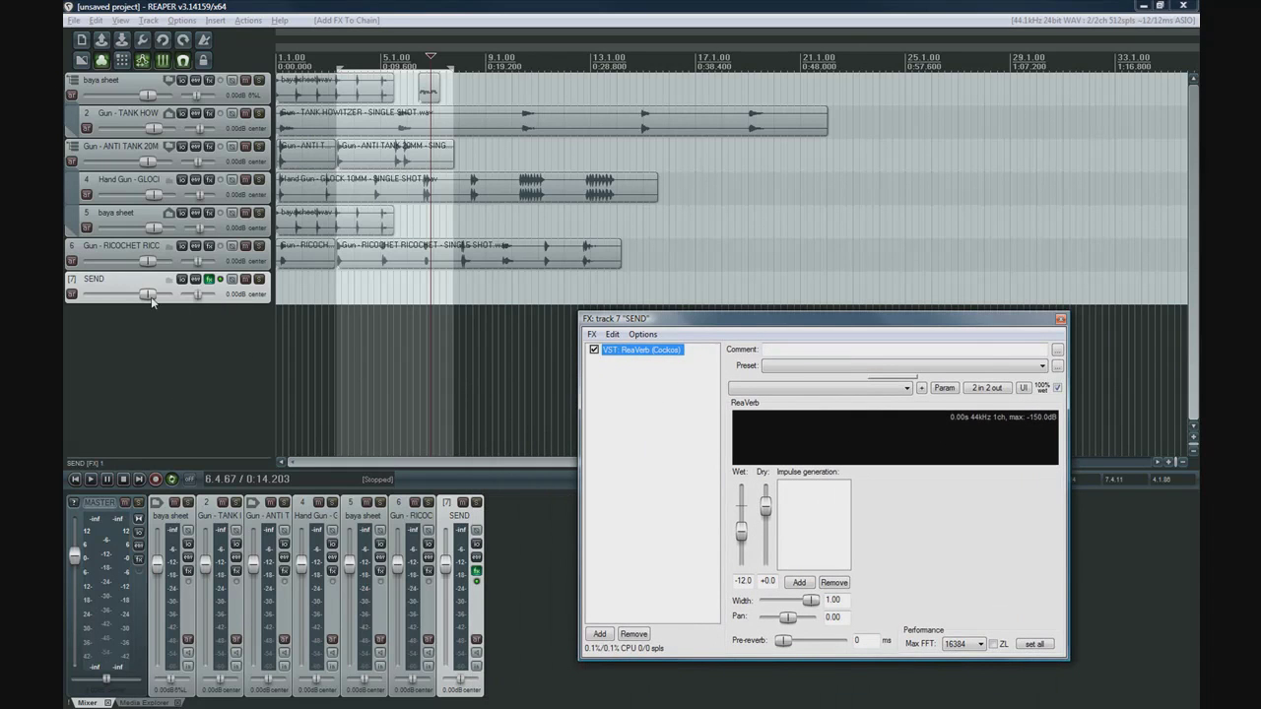
drag(746, 533, 762, 594)
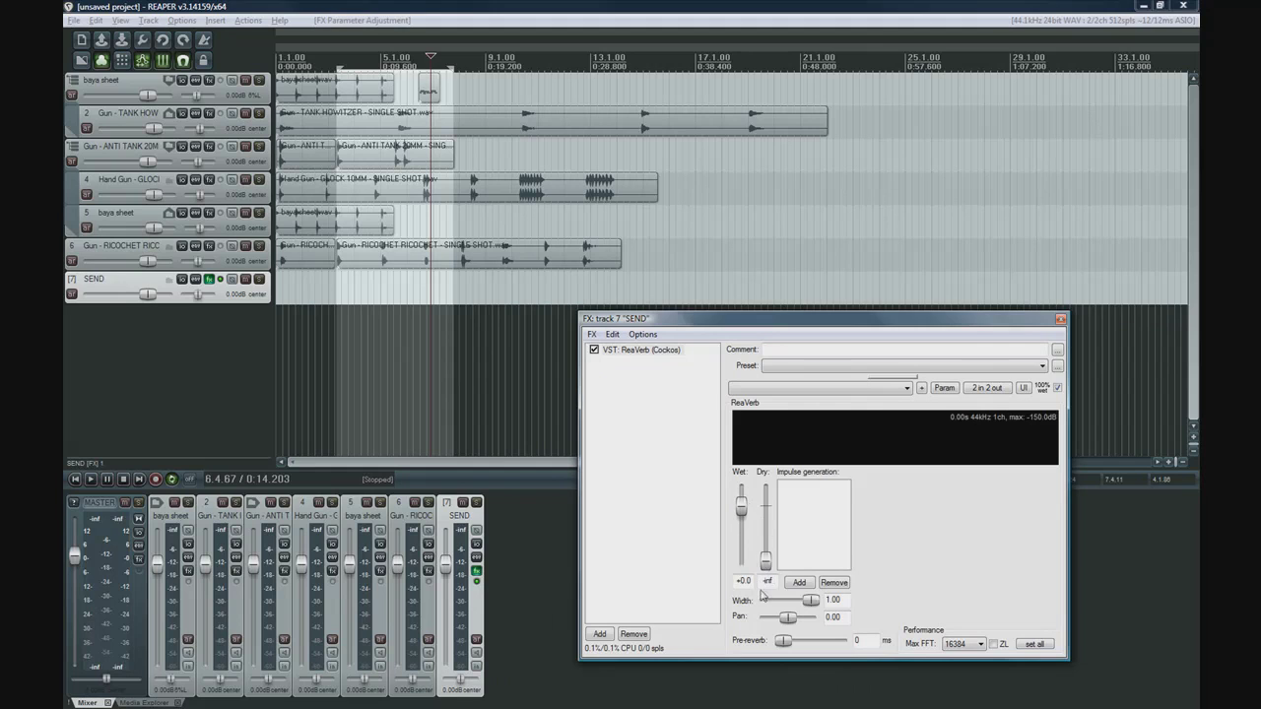
click(246, 305)
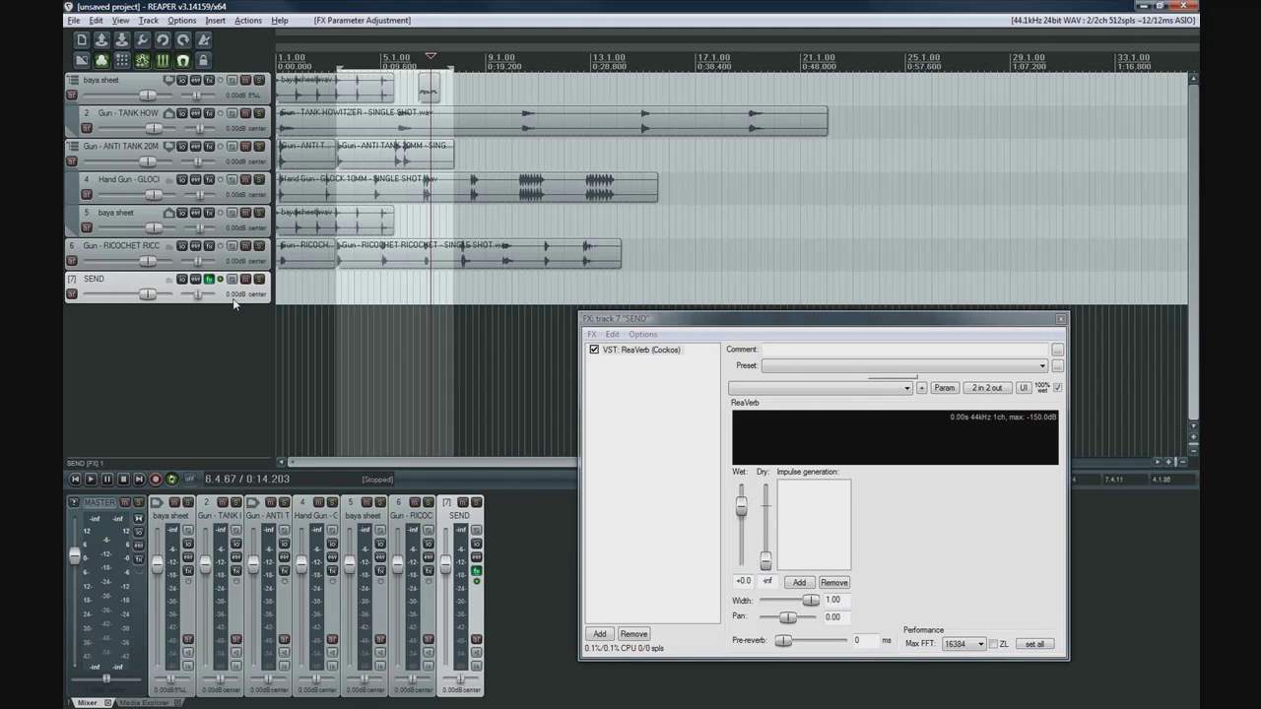
click(249, 163)
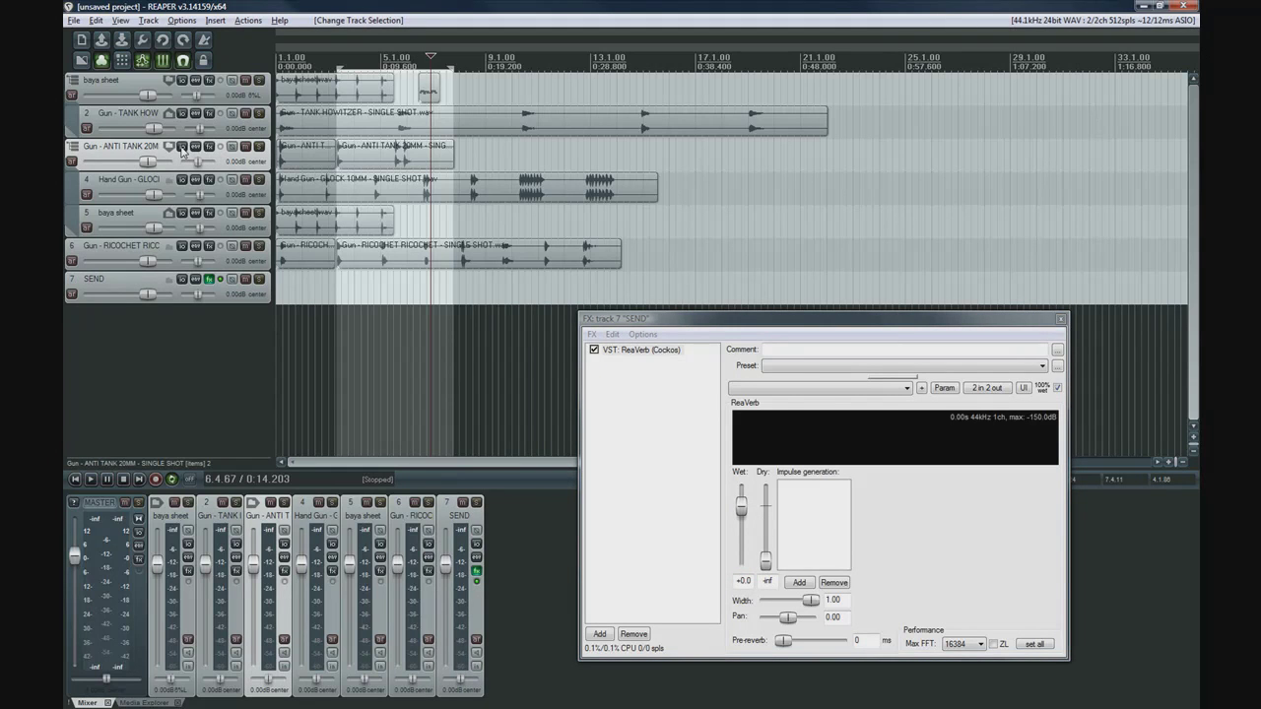
Route Gun - ANTI TANK 20MM to track 7 SEND with the send level at 0.00 dB.
click(181, 148)
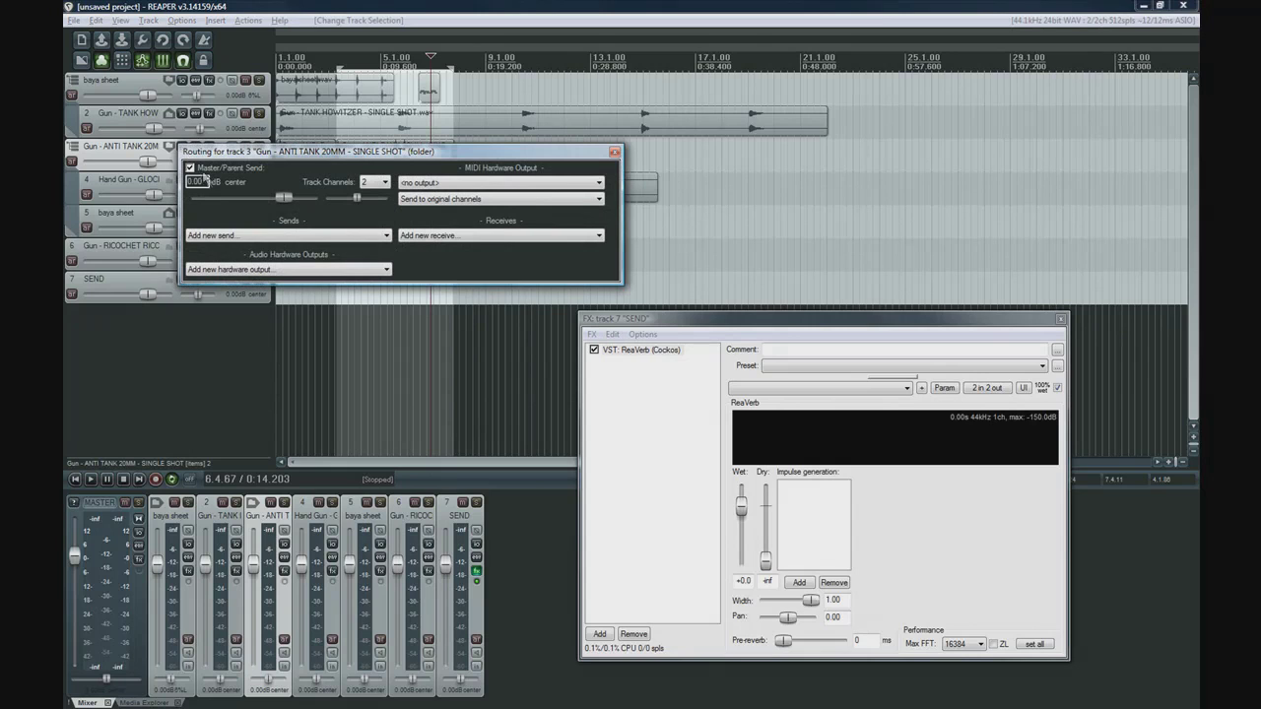
click(325, 235)
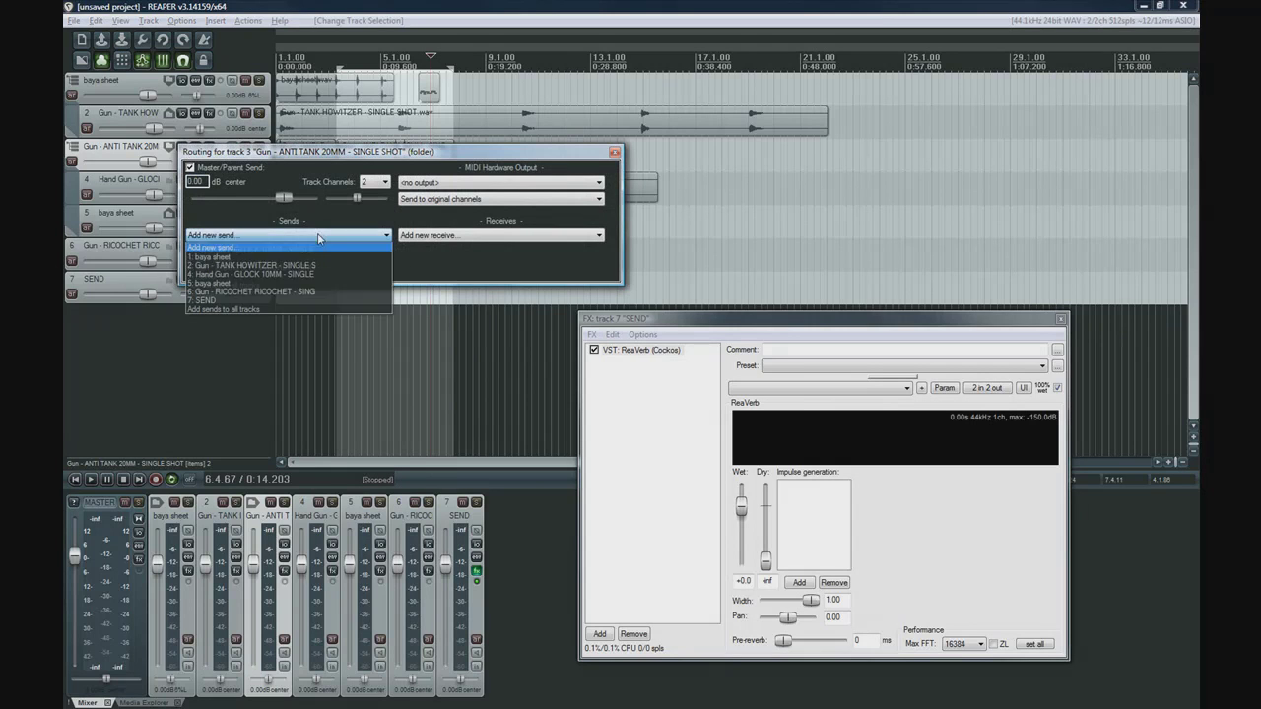
click(268, 299)
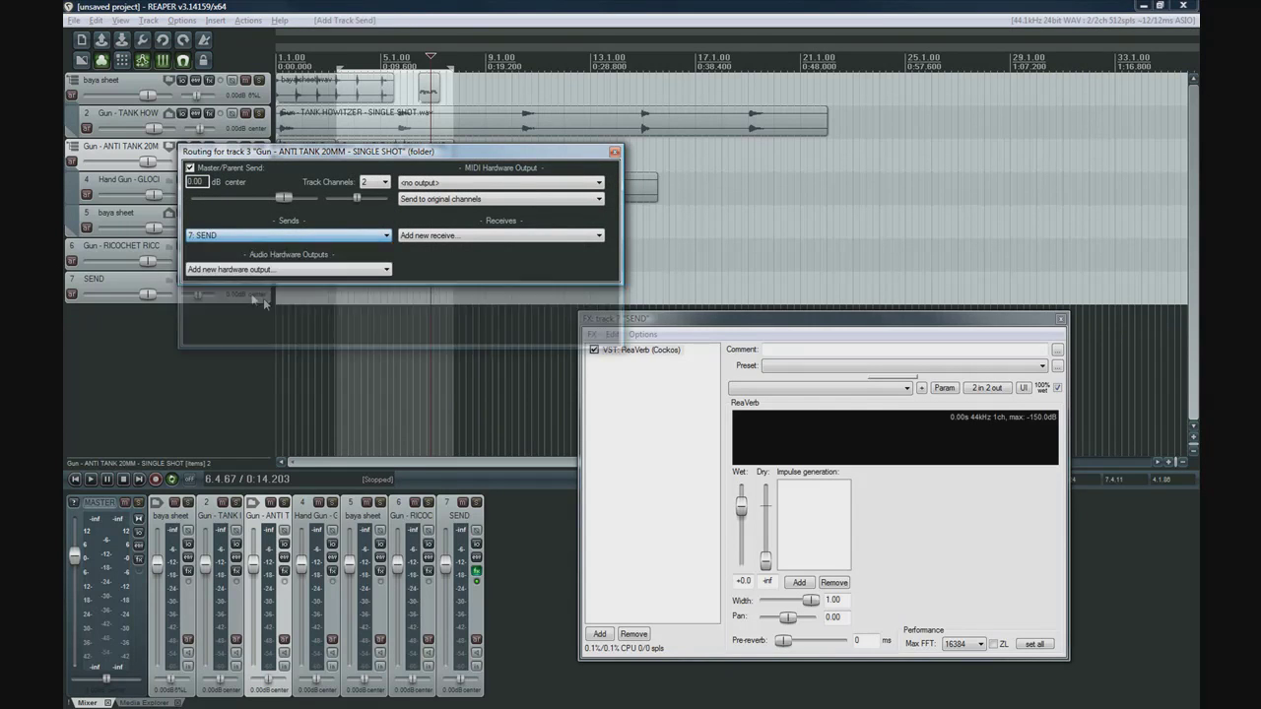
click(262, 236)
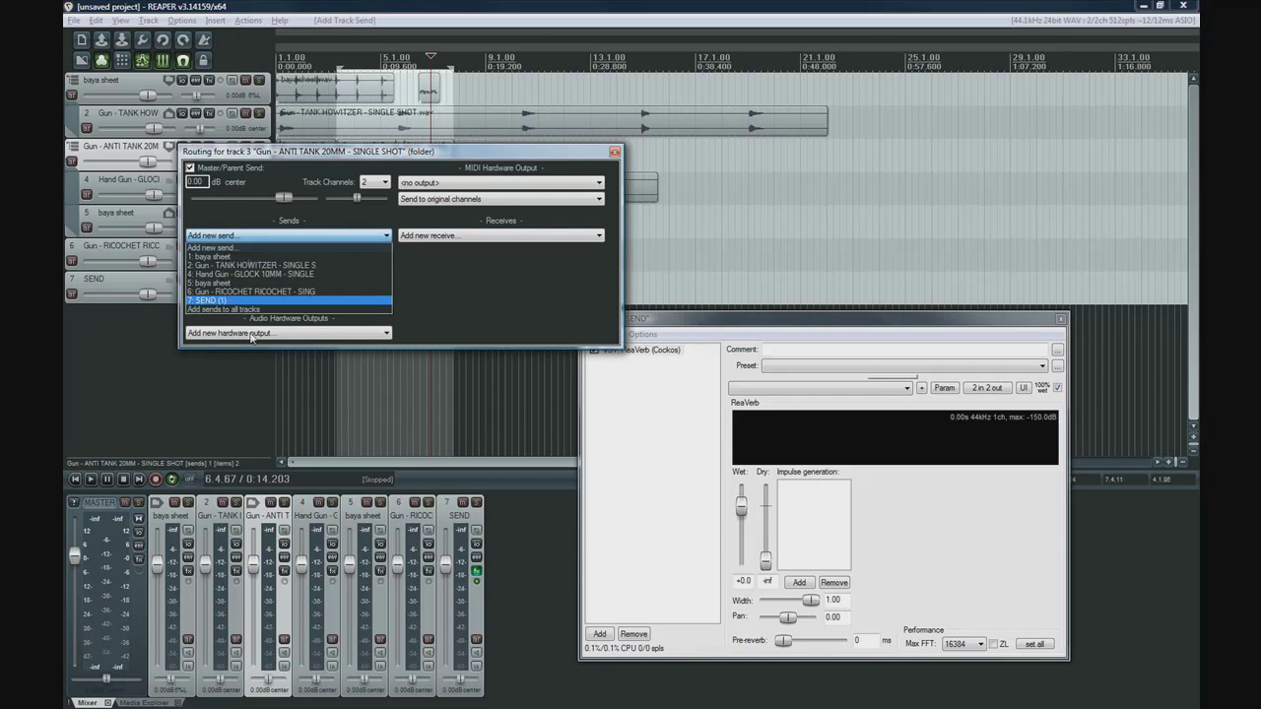
click(461, 266)
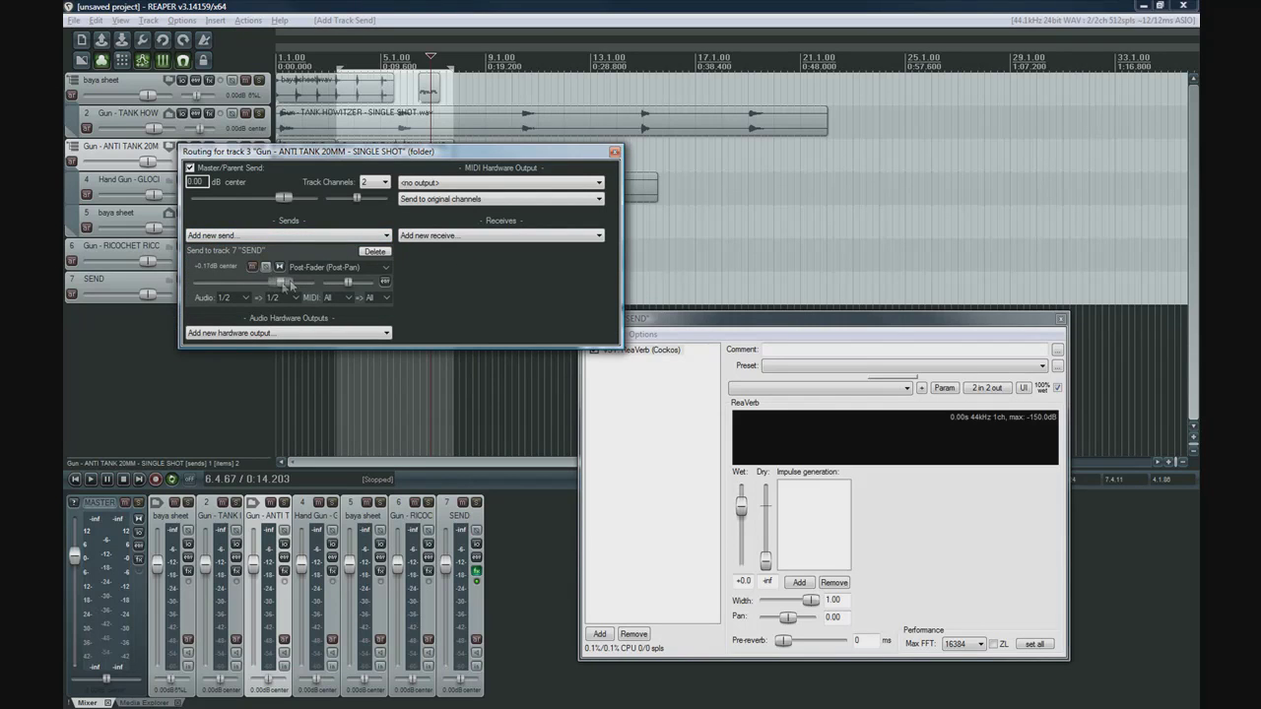
drag(289, 285, 286, 283)
click(336, 301)
click(448, 283)
drag(379, 154, 679, 66)
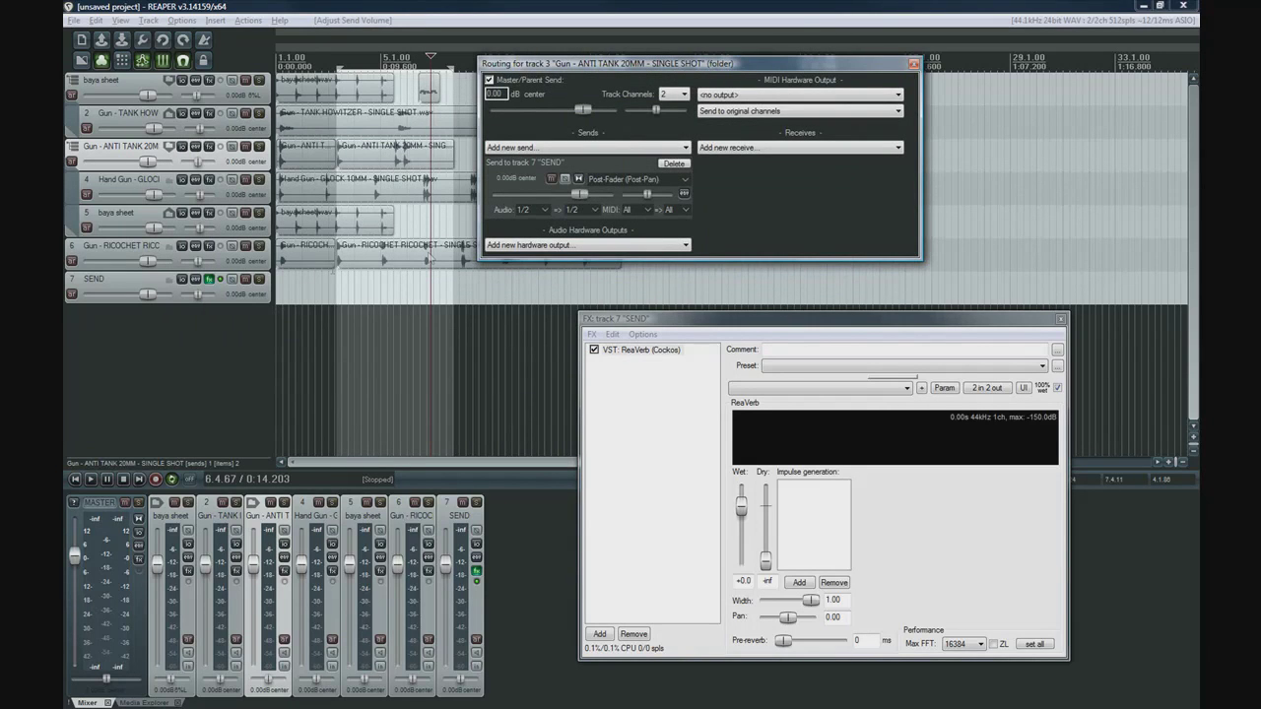
In SEND's routing, delete the ANTI TANK receive and add a receive from 1: baya sheet.
click(186, 279)
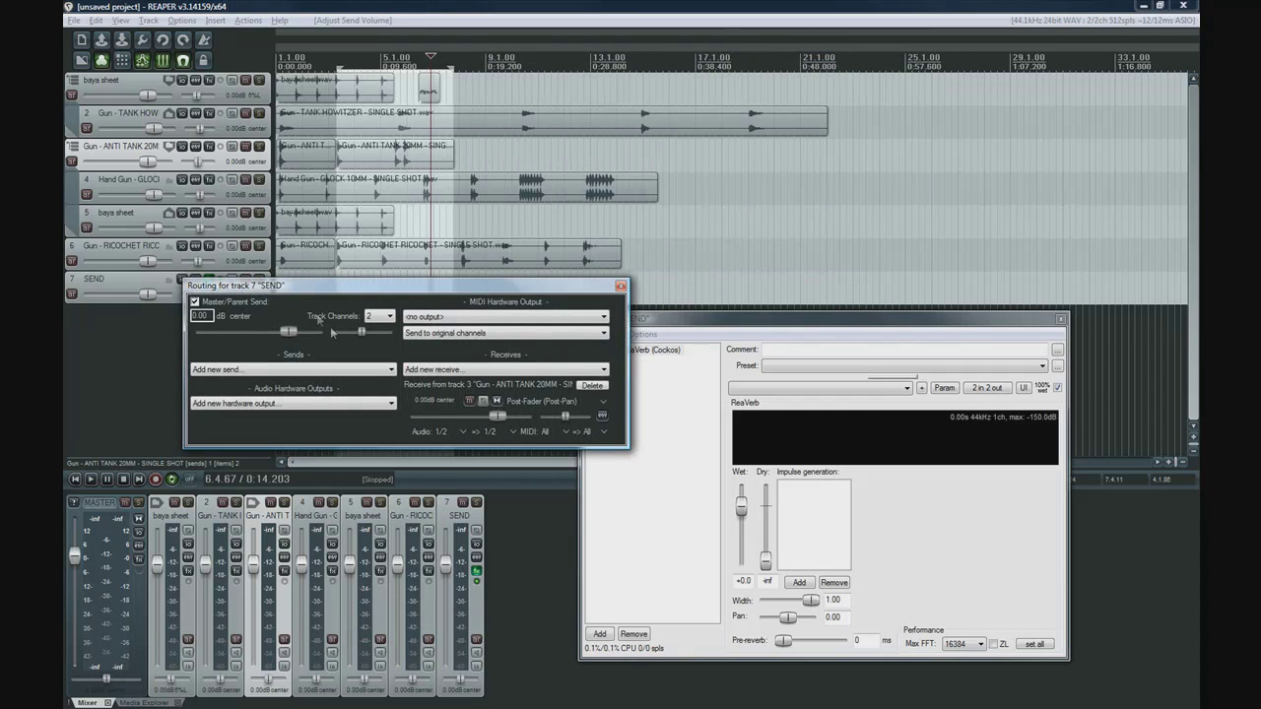
click(592, 385)
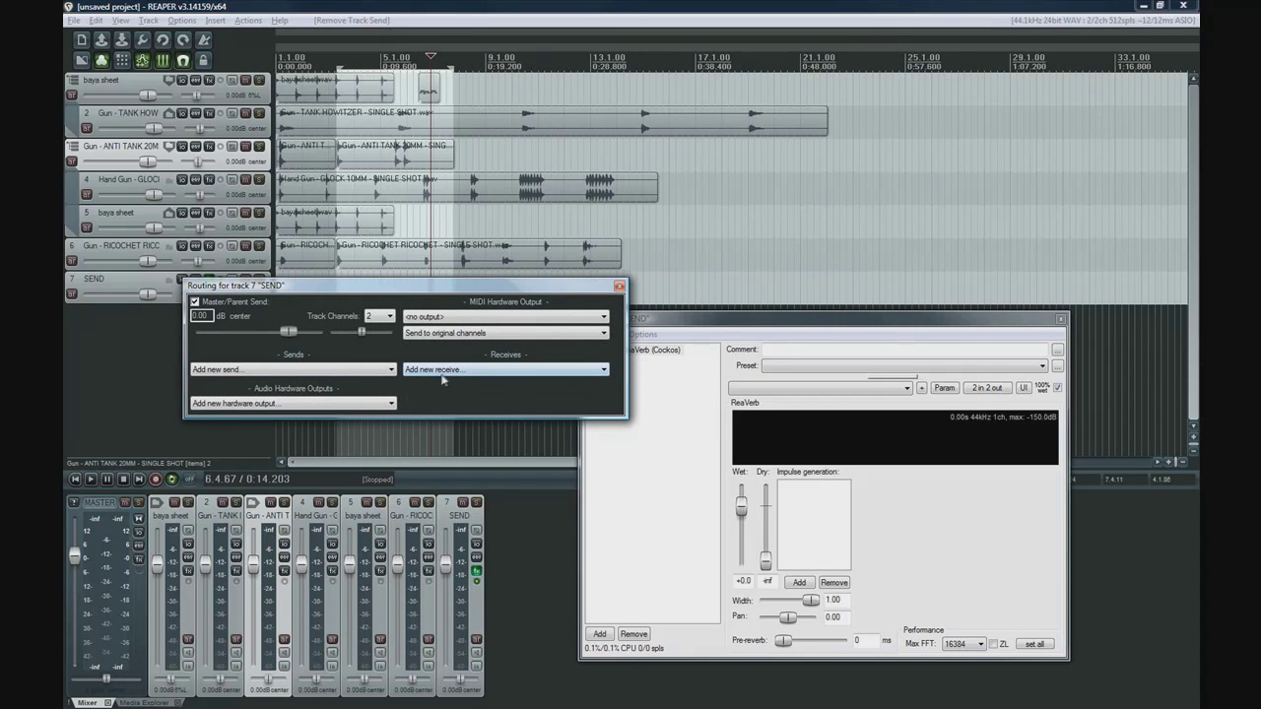
click(561, 369)
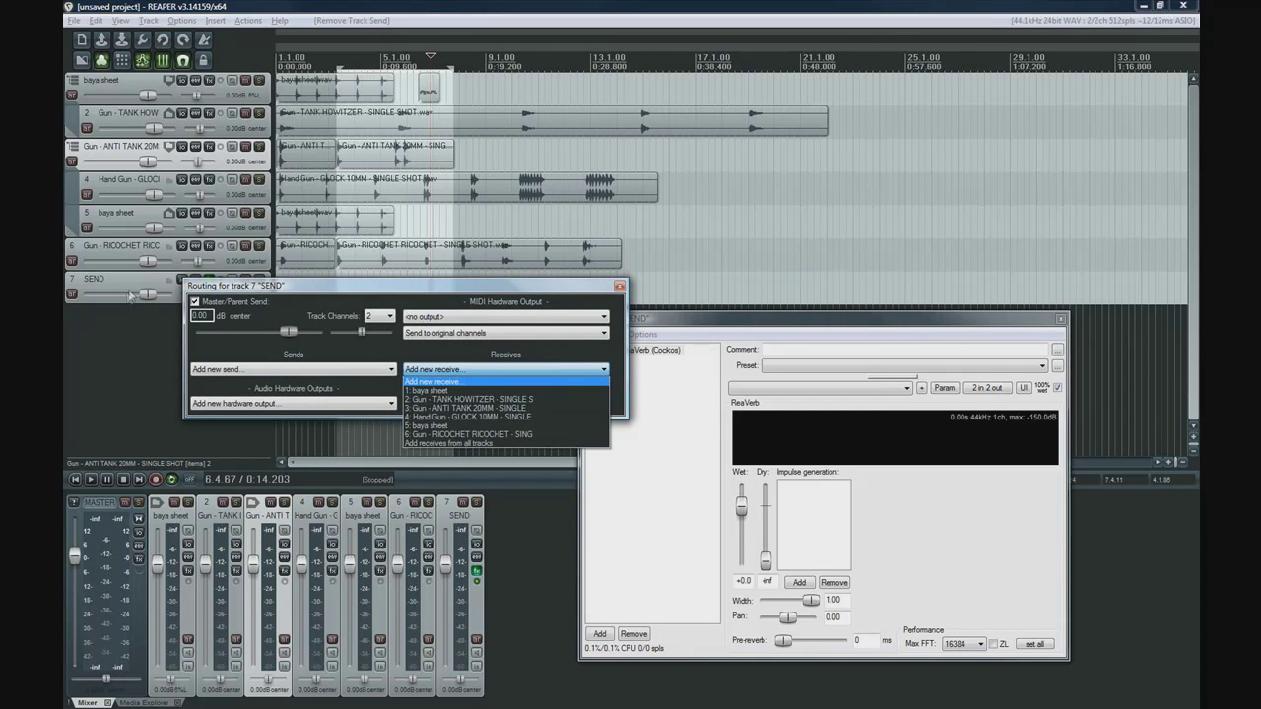
click(472, 390)
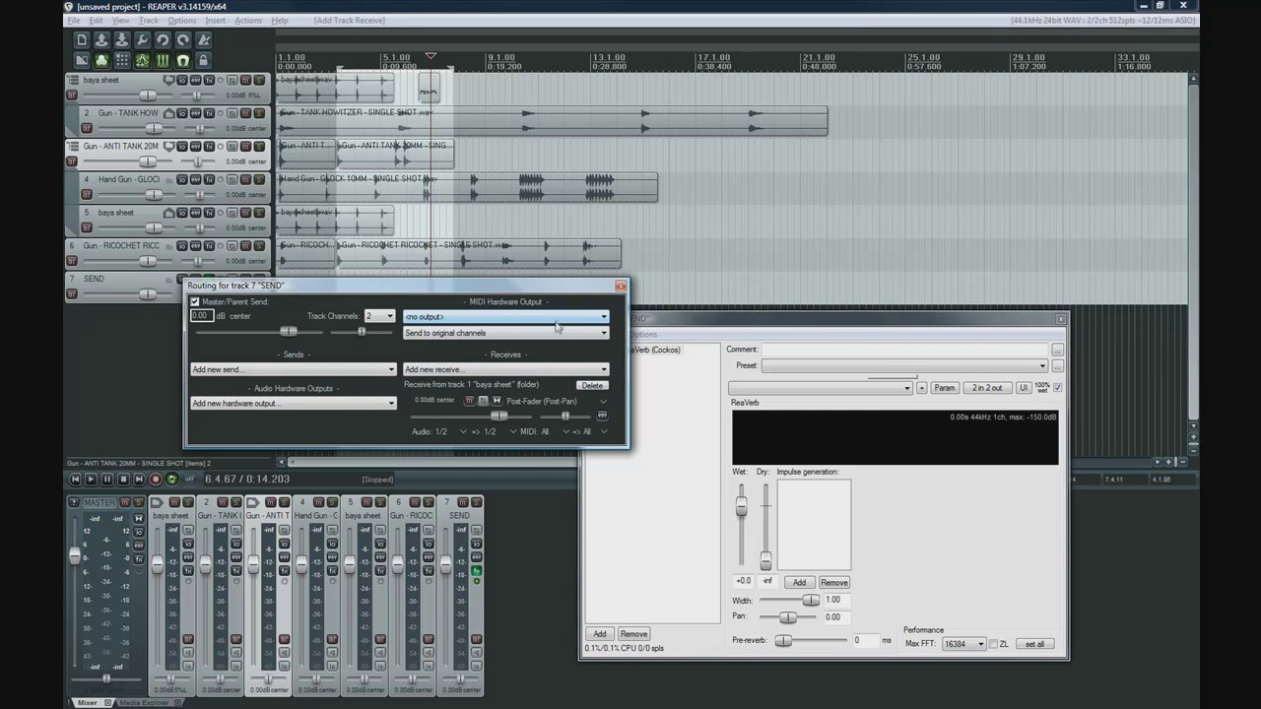
click(524, 371)
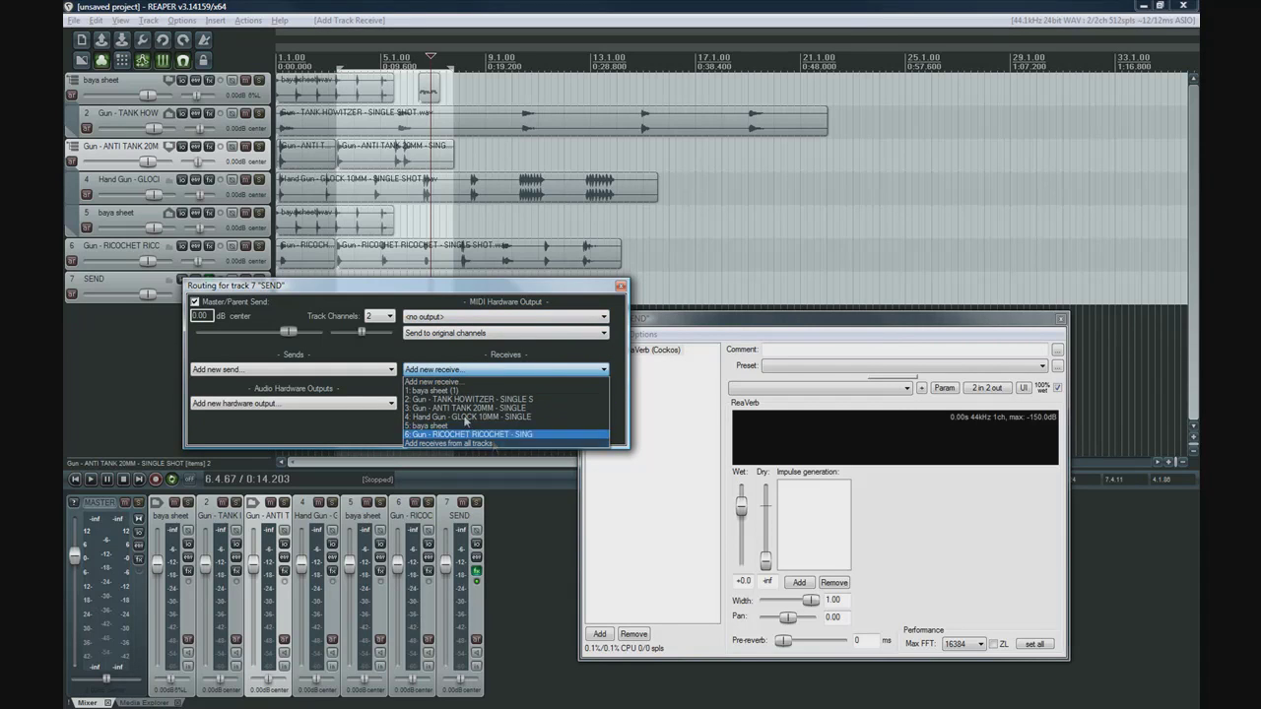
click(449, 371)
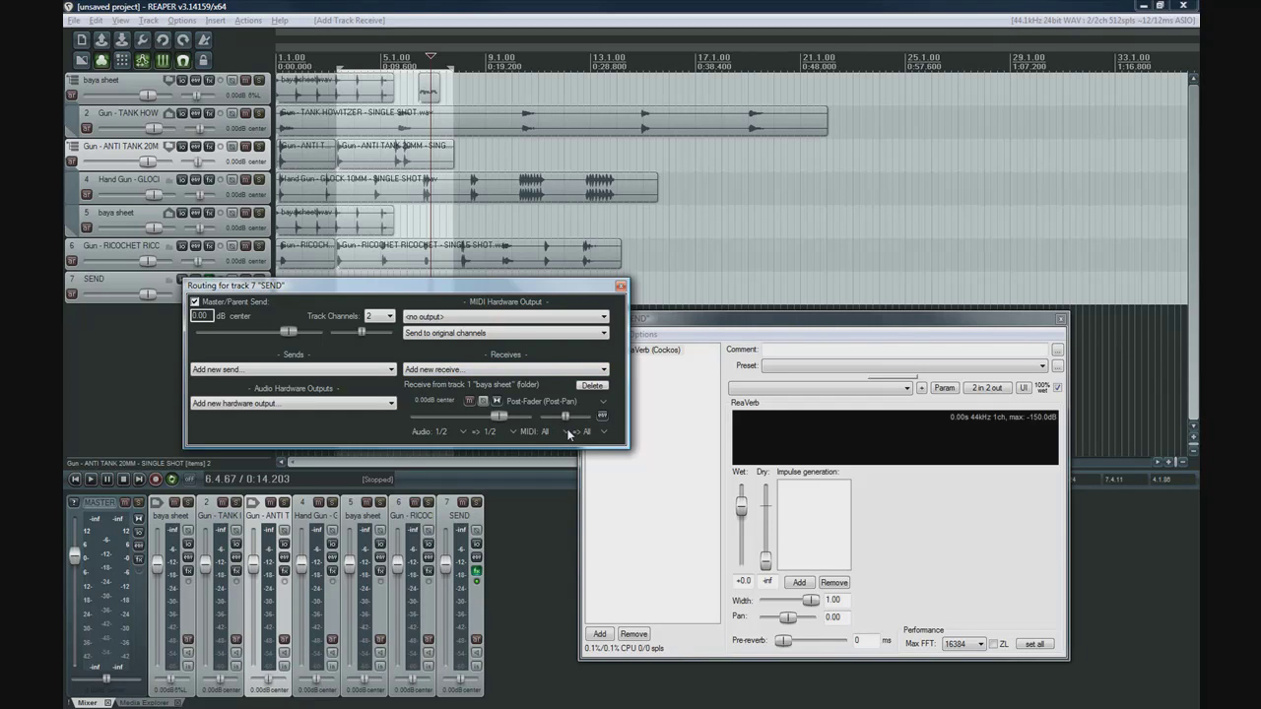
click(564, 434)
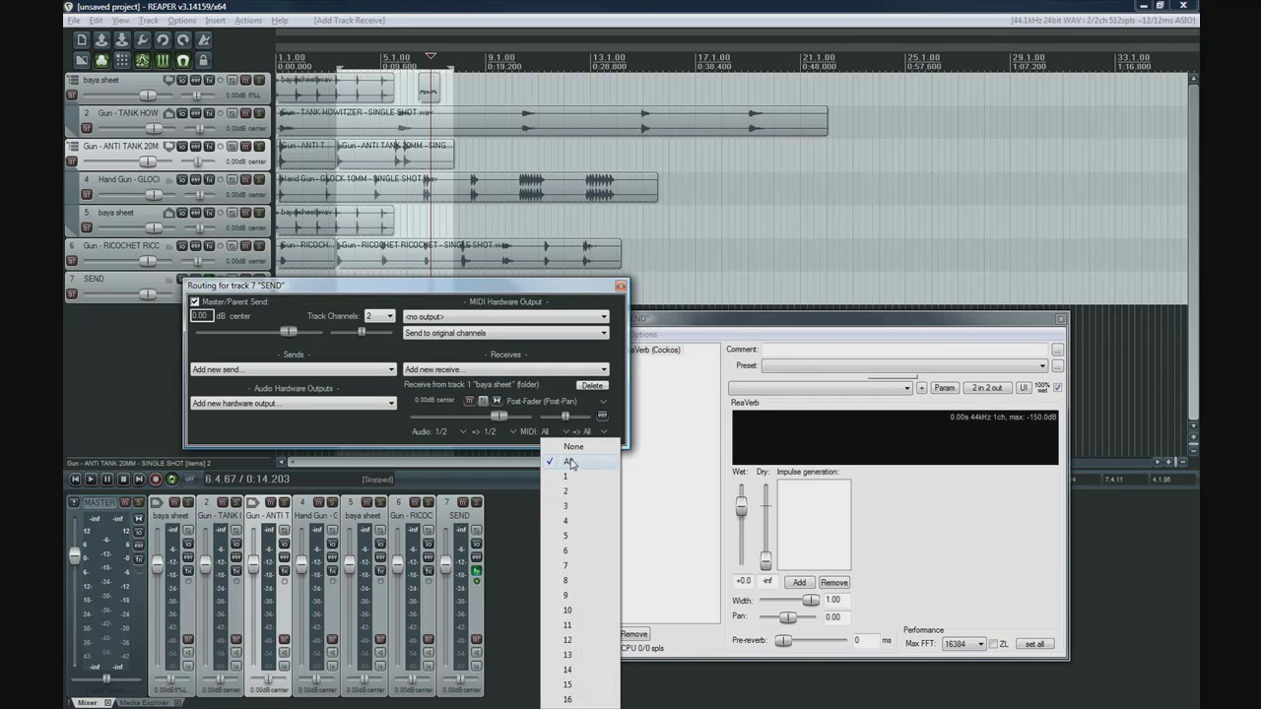
click(587, 434)
click(552, 431)
click(602, 434)
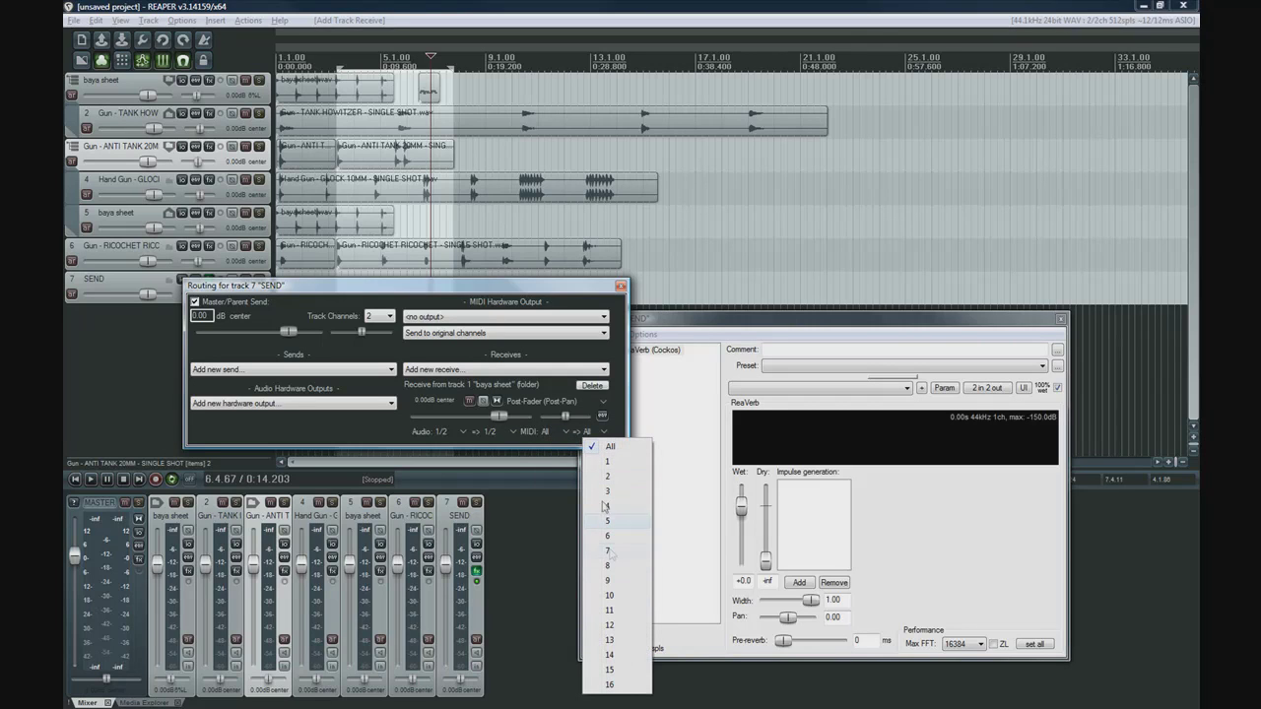
click(544, 391)
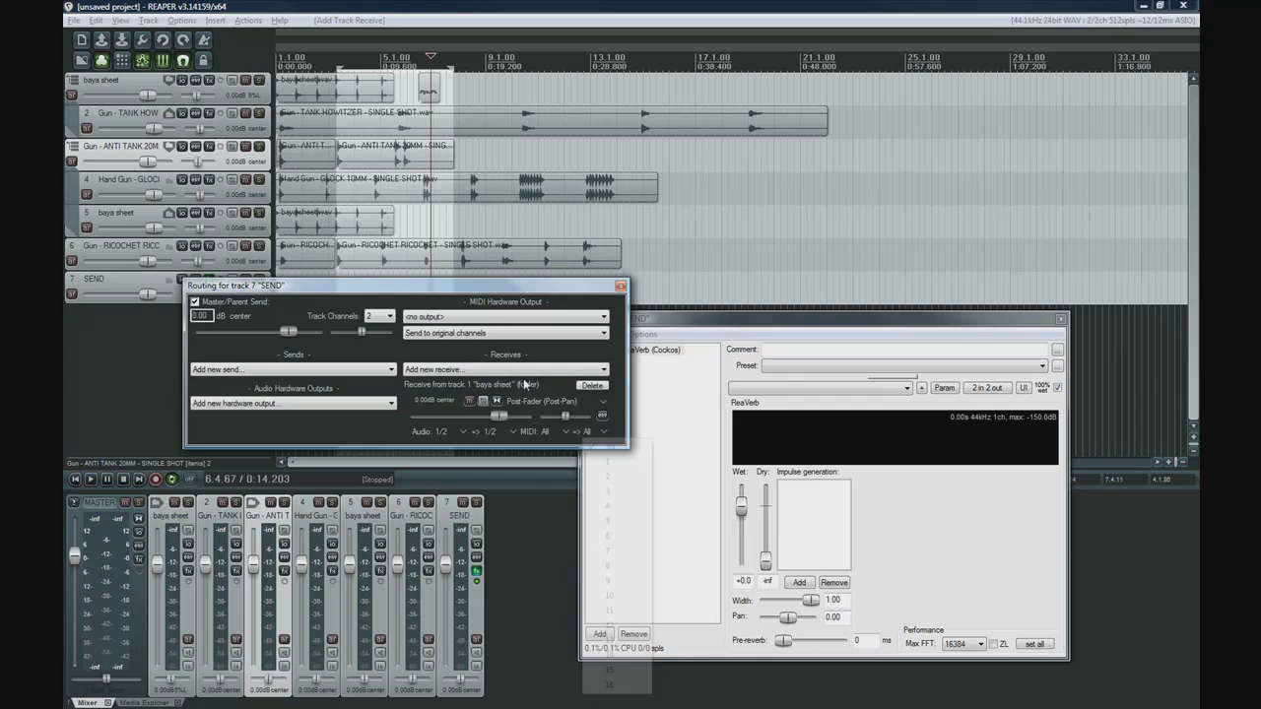
click(524, 371)
click(526, 391)
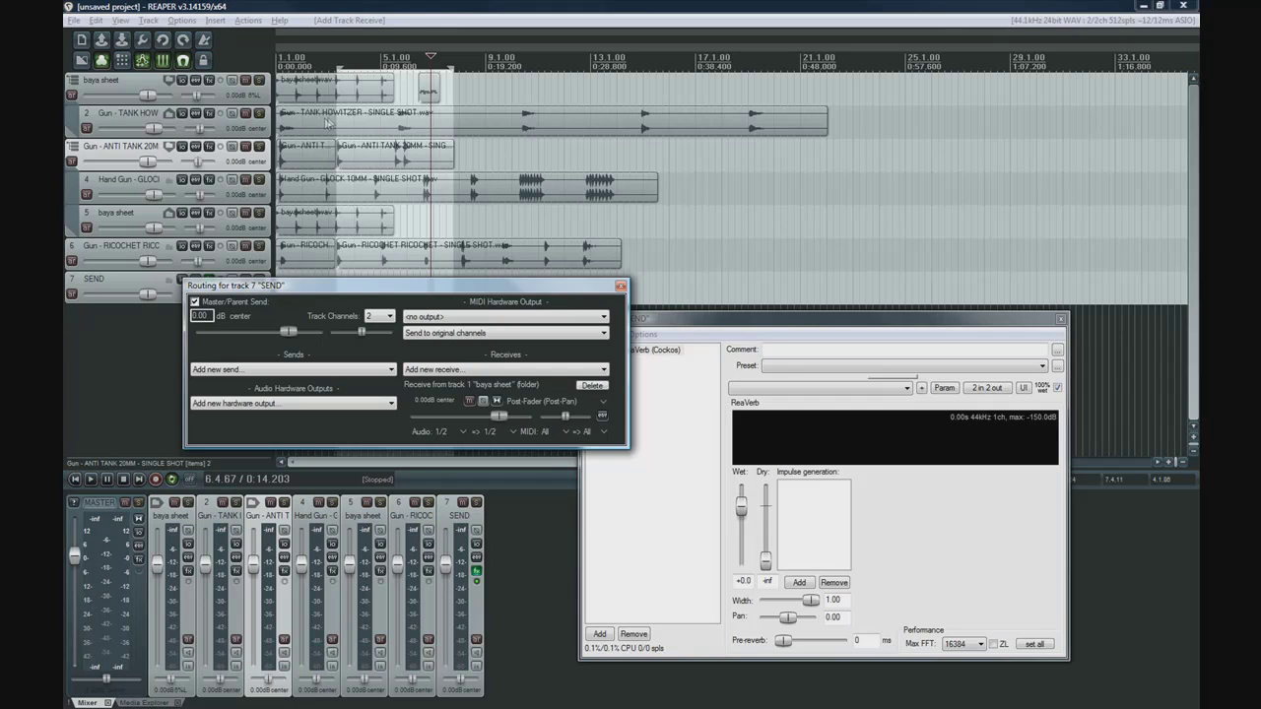
click(325, 117)
Drag the RICOCHET and Hand Gun GLOCK items later, then set the play position to 6.4.05.
drag(492, 258, 522, 262)
drag(451, 181, 515, 182)
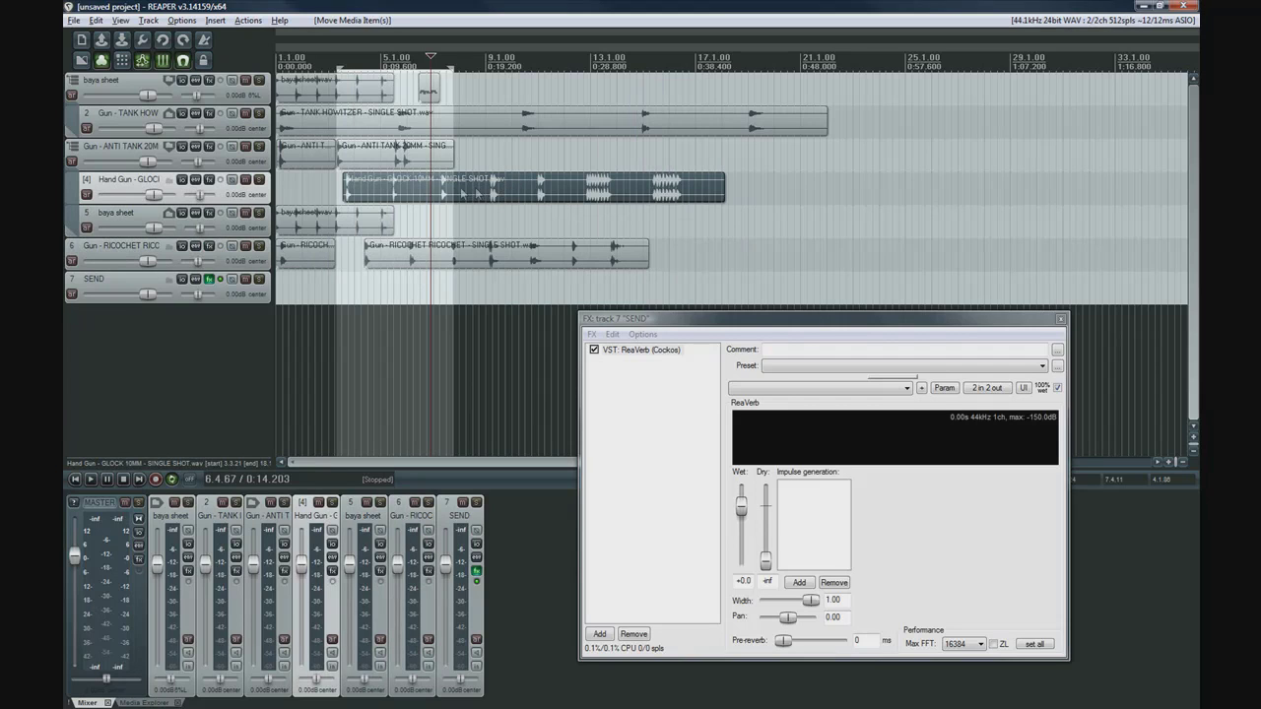
click(429, 199)
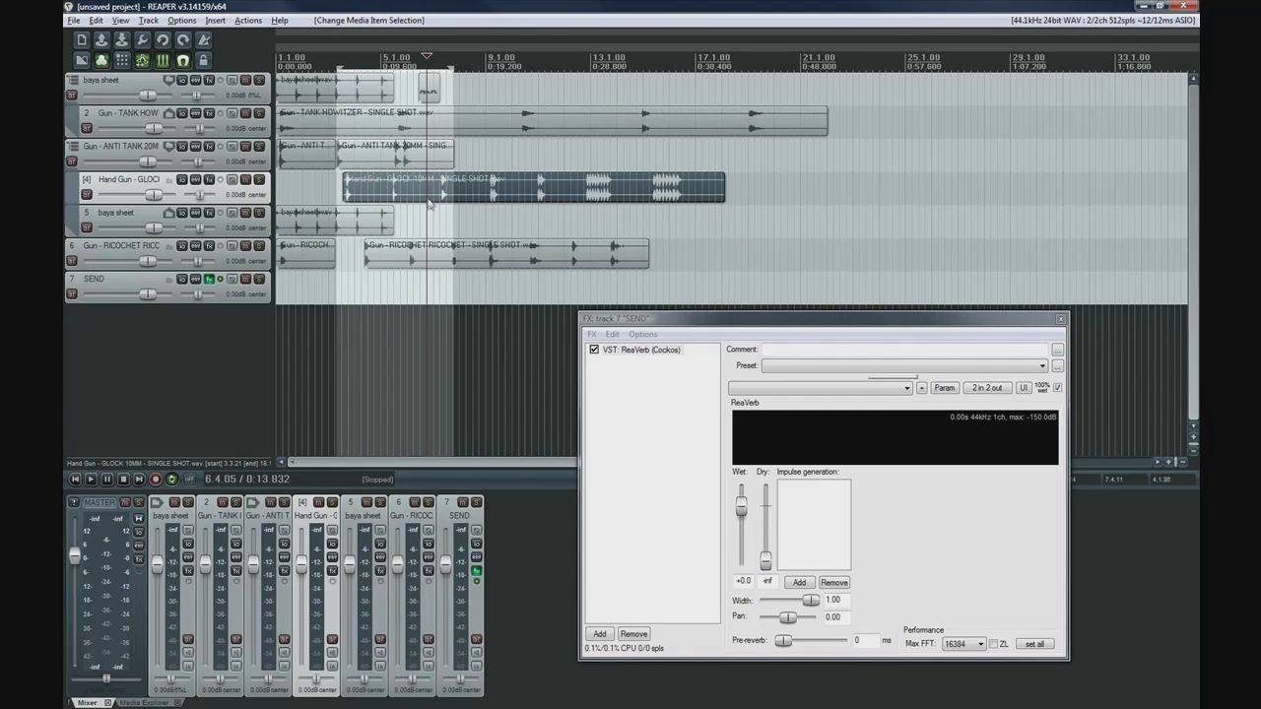